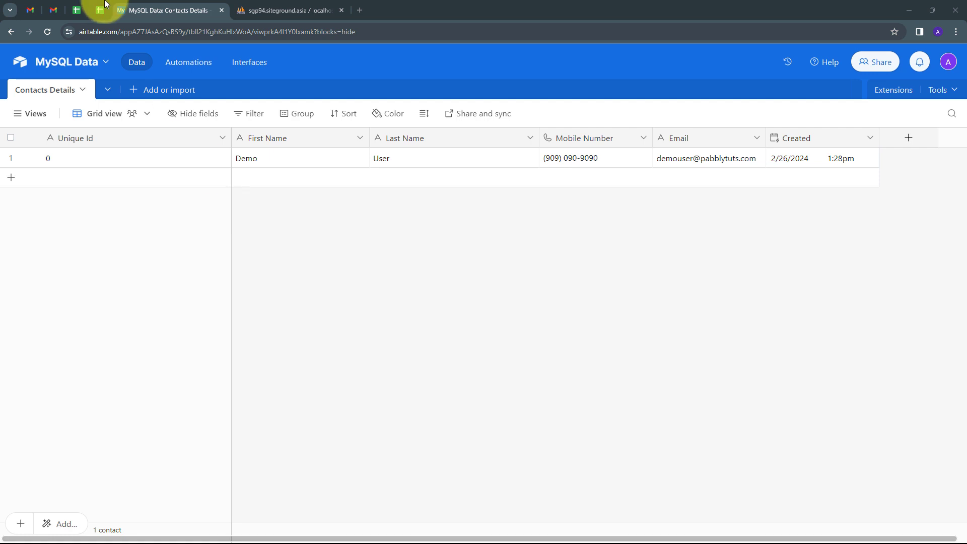
# Compare the Airtable contacts grid with phpMyAdmin, ending on the New_Contacts table's Demo User row.
pyautogui.click(318, 10)
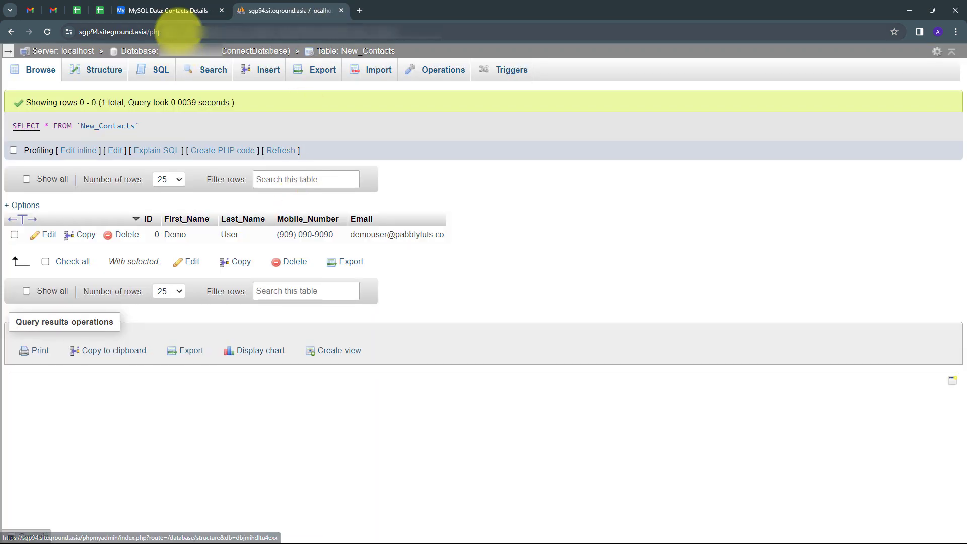
pyautogui.click(183, 11)
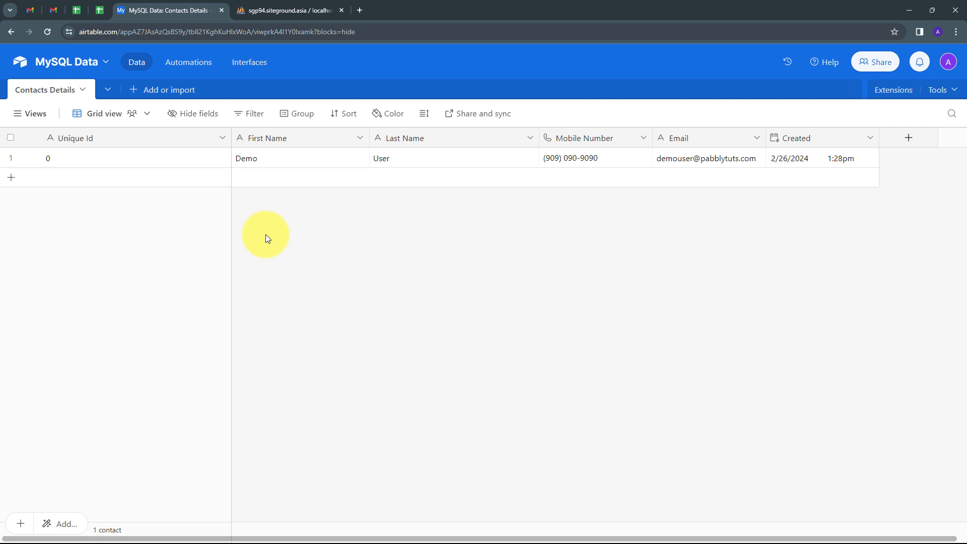
pyautogui.click(280, 10)
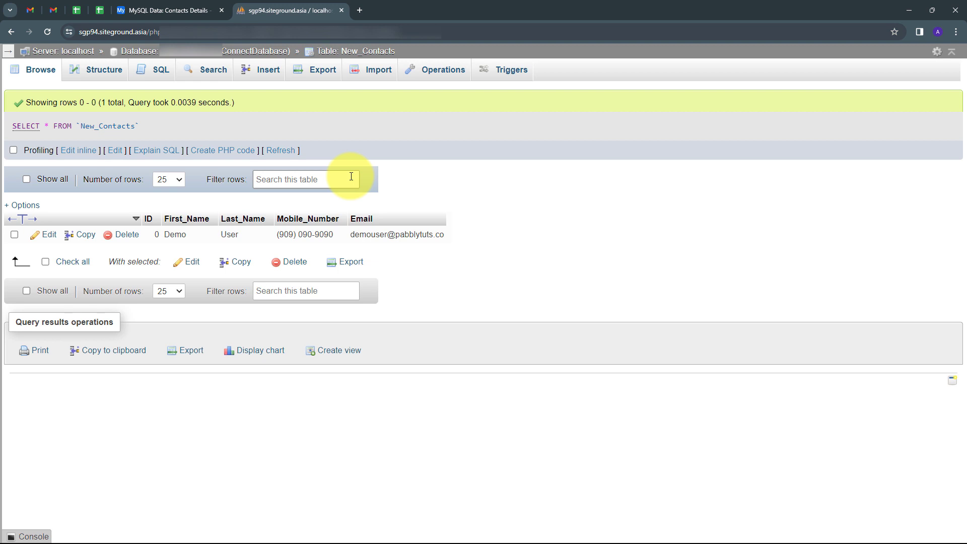
pyautogui.click(184, 10)
pyautogui.click(272, 5)
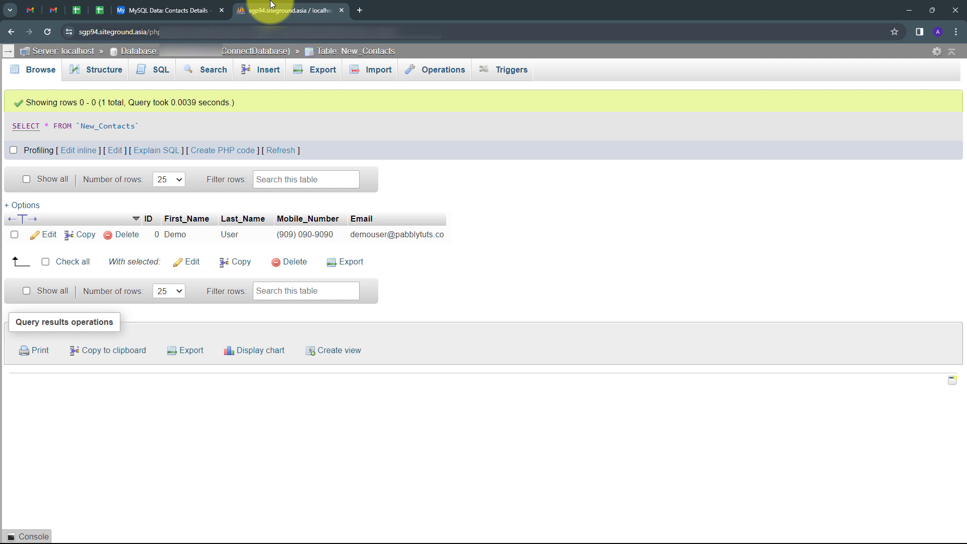
# Load pabbly.com in a new tab and sign in to reach the All Apps dashboard.
pyautogui.click(362, 9)
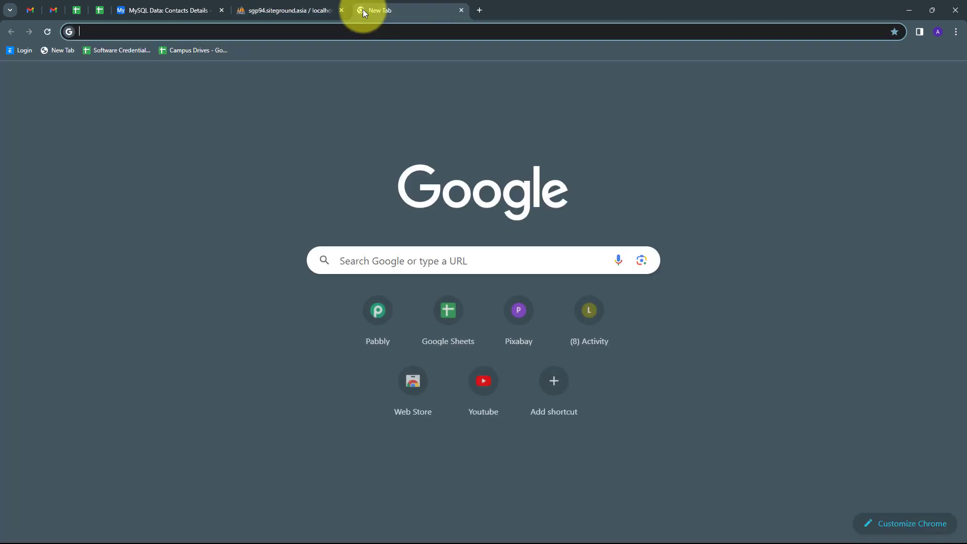
pyautogui.write('pabbly')
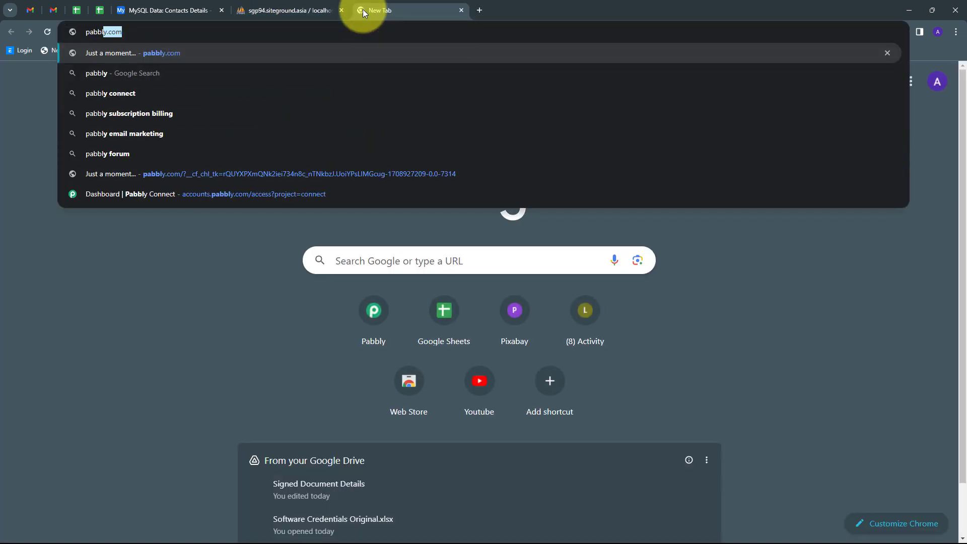
pyautogui.press('Return')
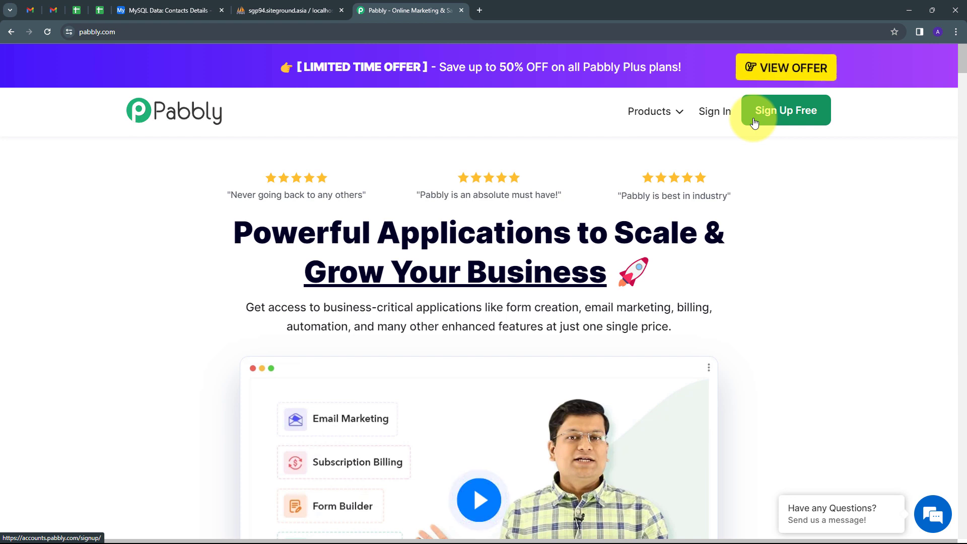
pyautogui.click(713, 112)
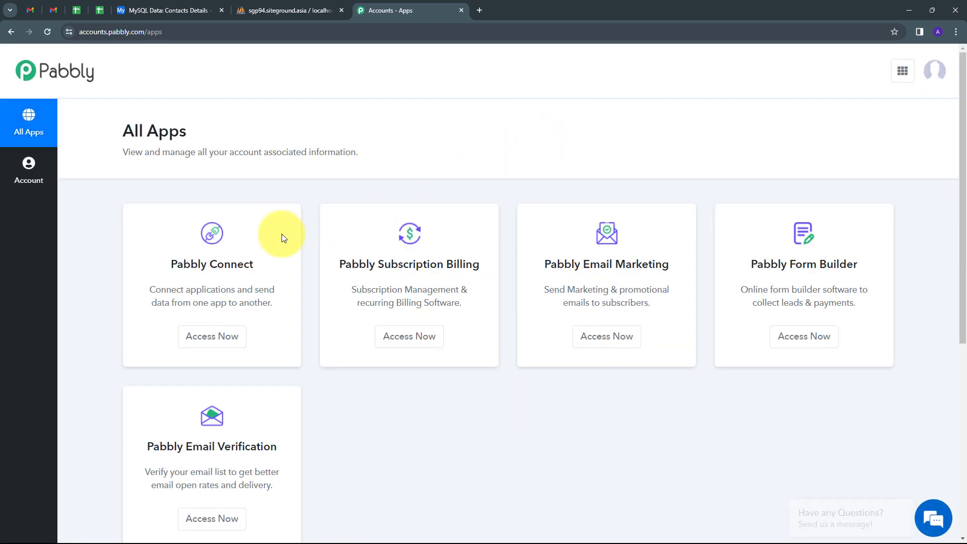
pyautogui.scroll(-1, 275, 227)
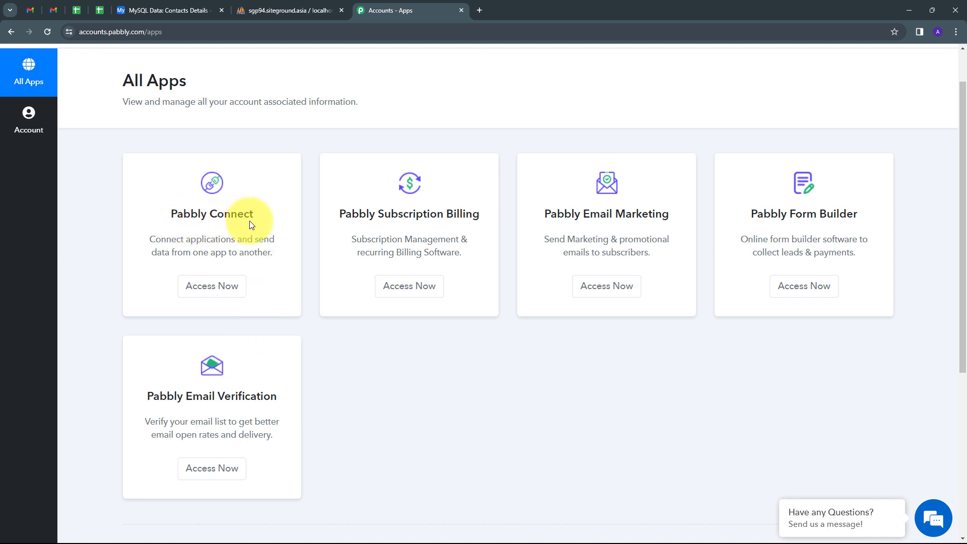
# From Pabbly Connect, create workflow 'Insert MySQL Row from Airtable Record' filed under the MySQL folder.
pyautogui.click(206, 291)
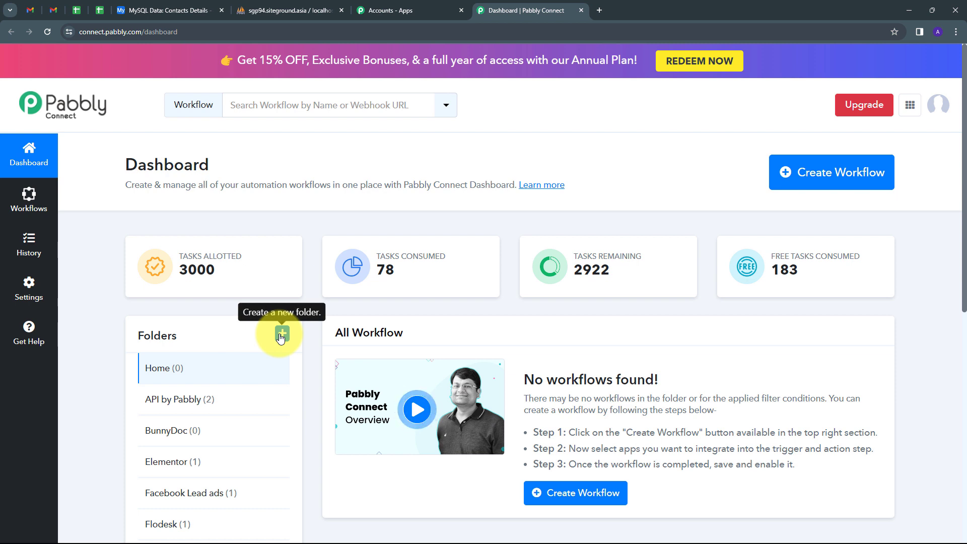
pyautogui.click(798, 174)
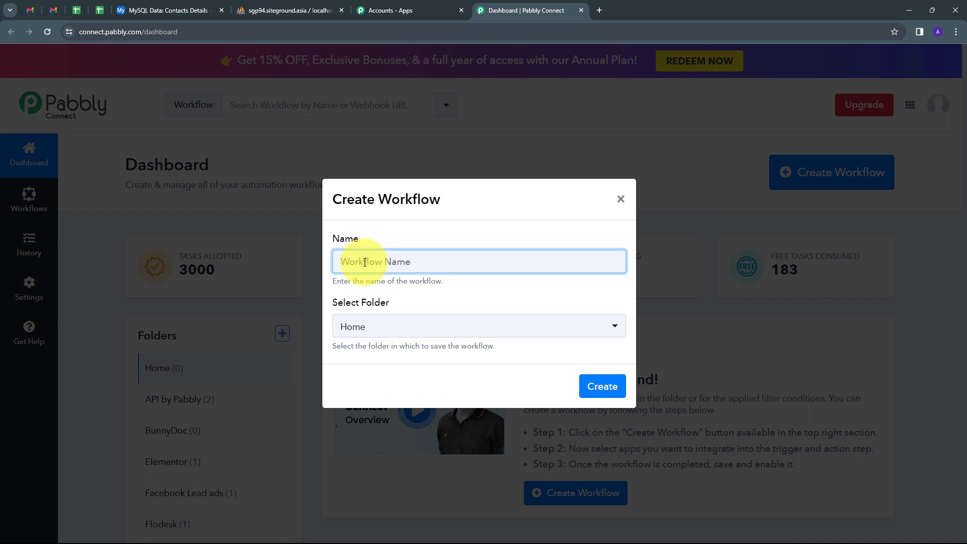
pyautogui.write('Insert MySQL Row from Airtable Record')
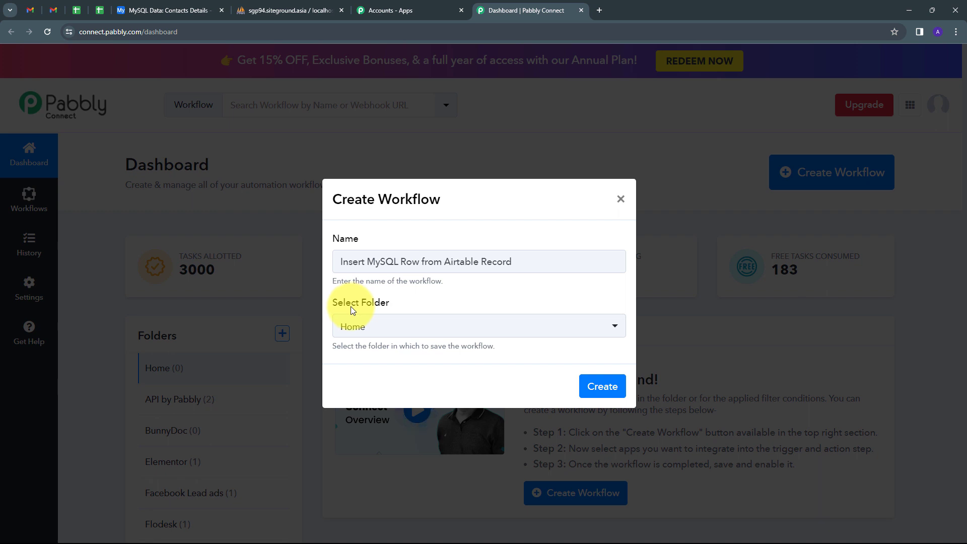
pyautogui.click(438, 325)
pyautogui.scroll(-3, 403, 186)
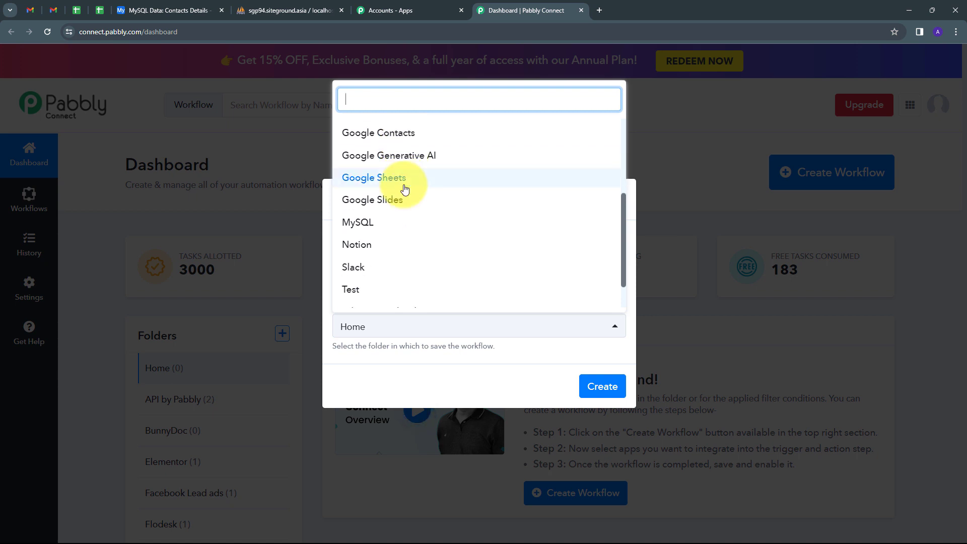
pyautogui.click(363, 225)
pyautogui.click(600, 387)
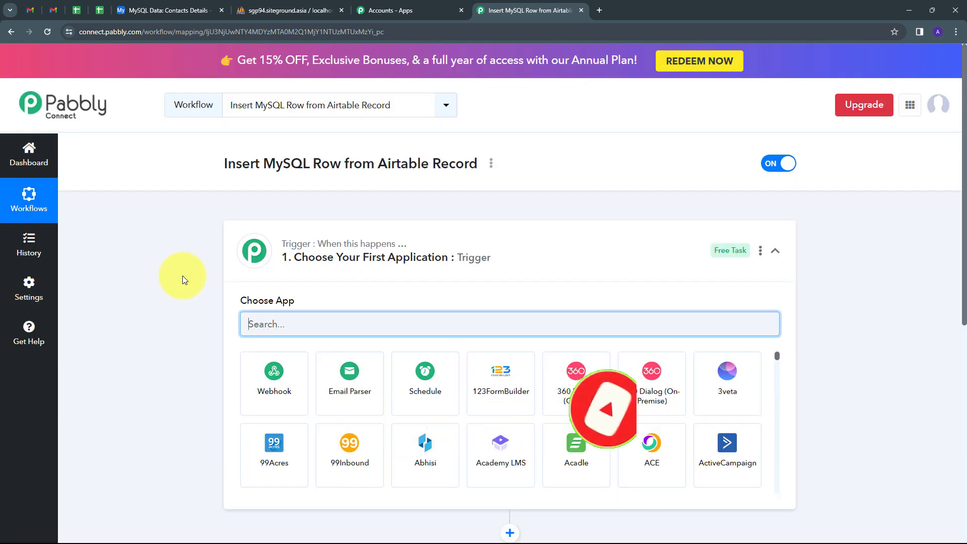
# Choose Airtable as the trigger app with the New Record trigger event.
pyautogui.scroll(-2, 182, 276)
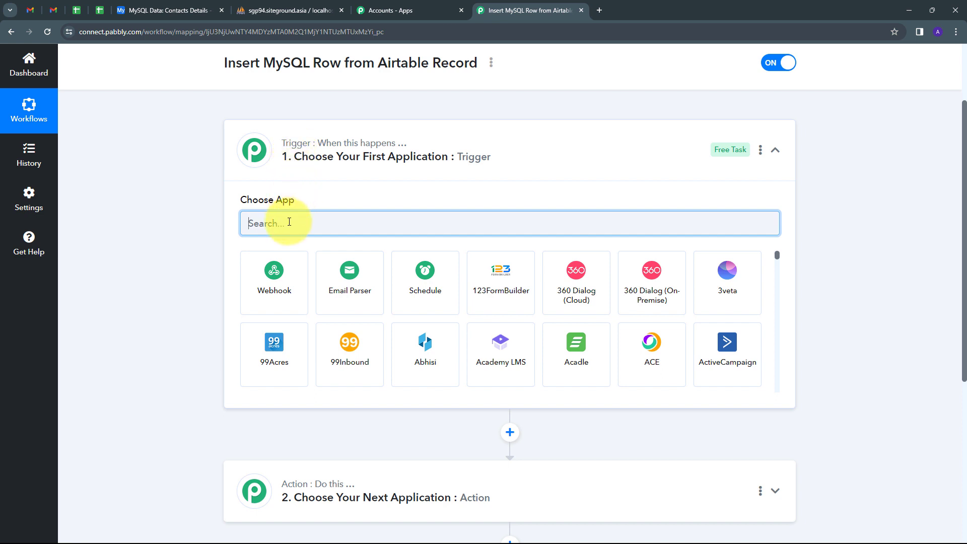
pyautogui.write('Airtable')
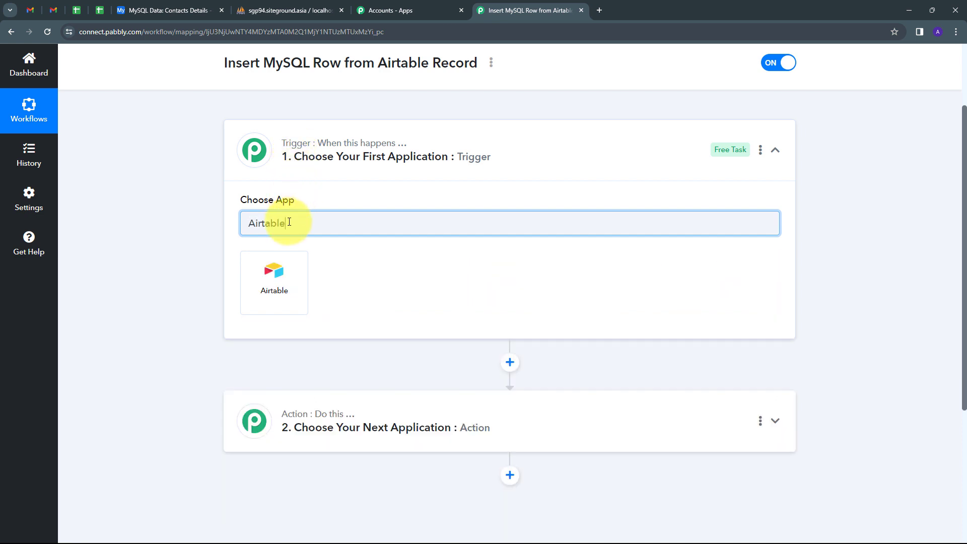
pyautogui.click(274, 272)
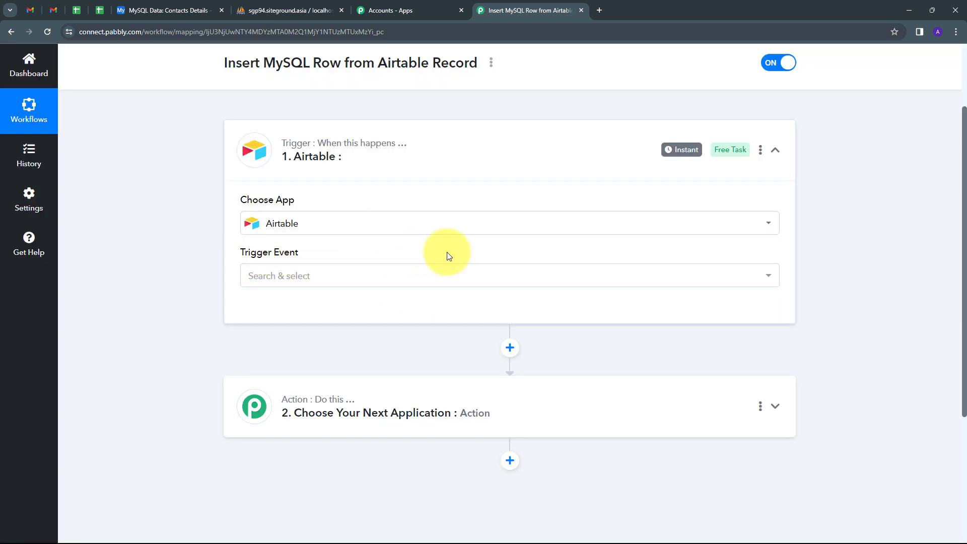
pyautogui.click(408, 274)
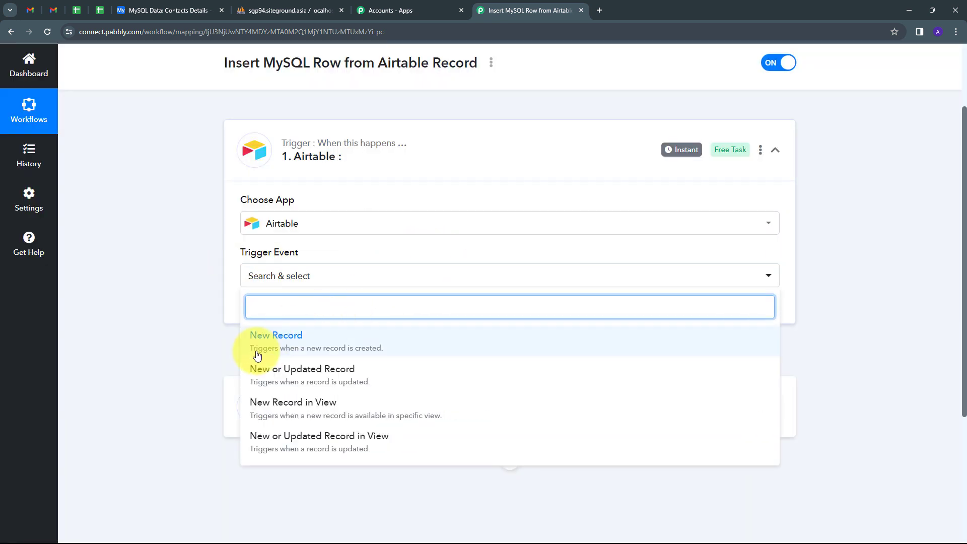
pyautogui.click(285, 349)
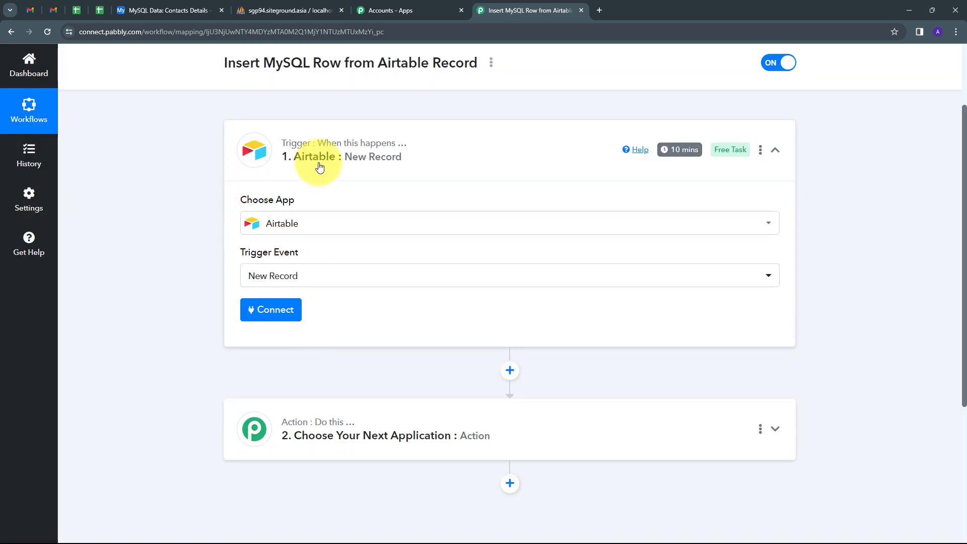
# Add a new Airtable connection and begin authorizing Pabbly Connect with Airtable.
pyautogui.click(255, 312)
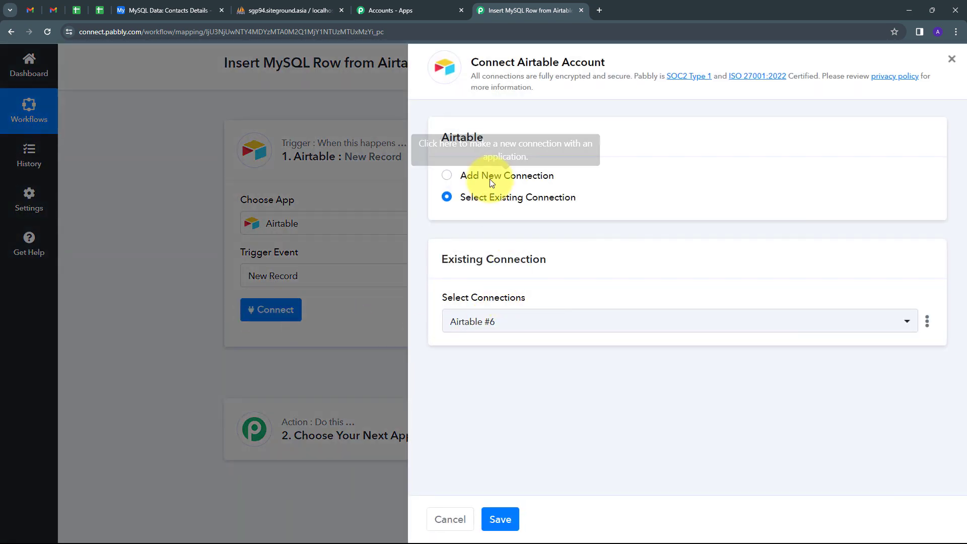
pyautogui.click(489, 177)
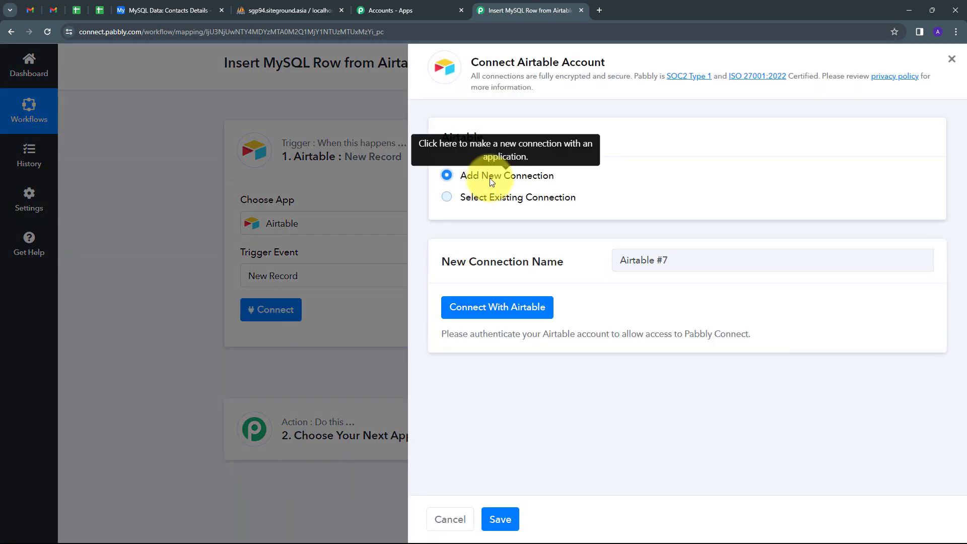
pyautogui.click(522, 313)
pyautogui.scroll(-2, 268, 207)
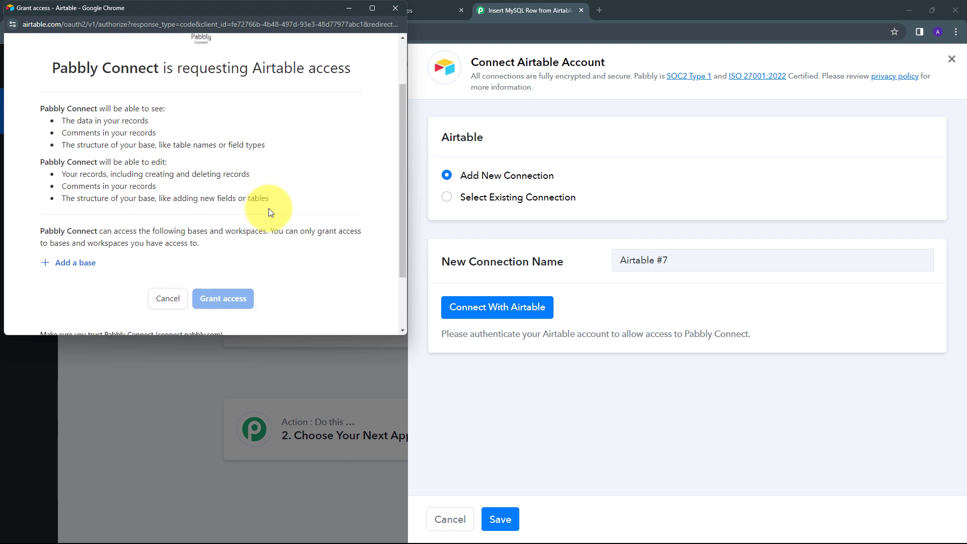
pyautogui.scroll(2, 268, 207)
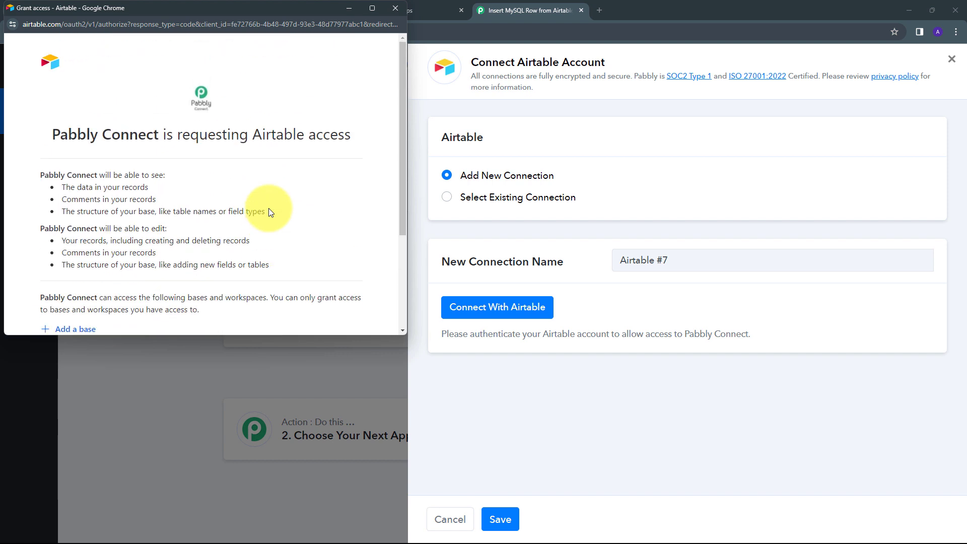
pyautogui.scroll(-1, 229, 198)
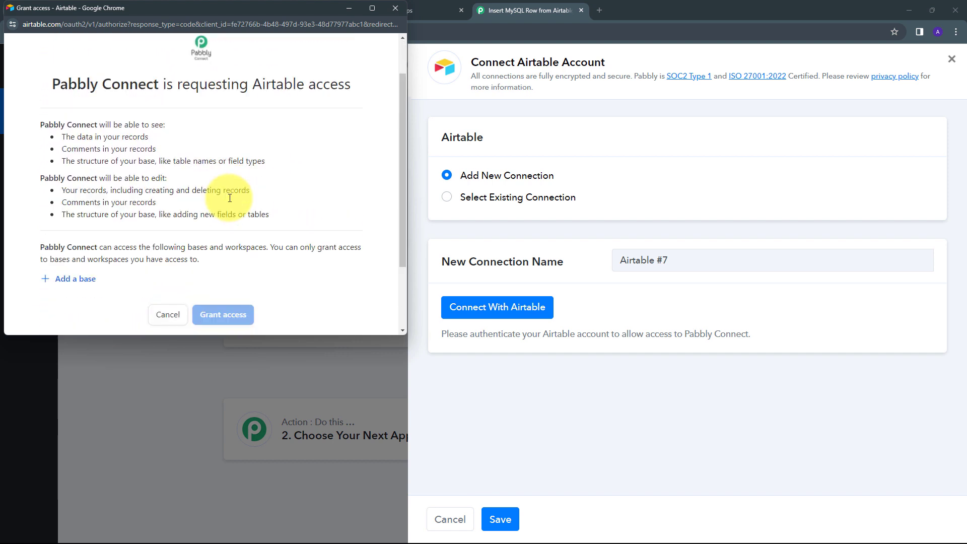
# Grant Pabbly Connect access to the MySQL Data base.
pyautogui.click(70, 285)
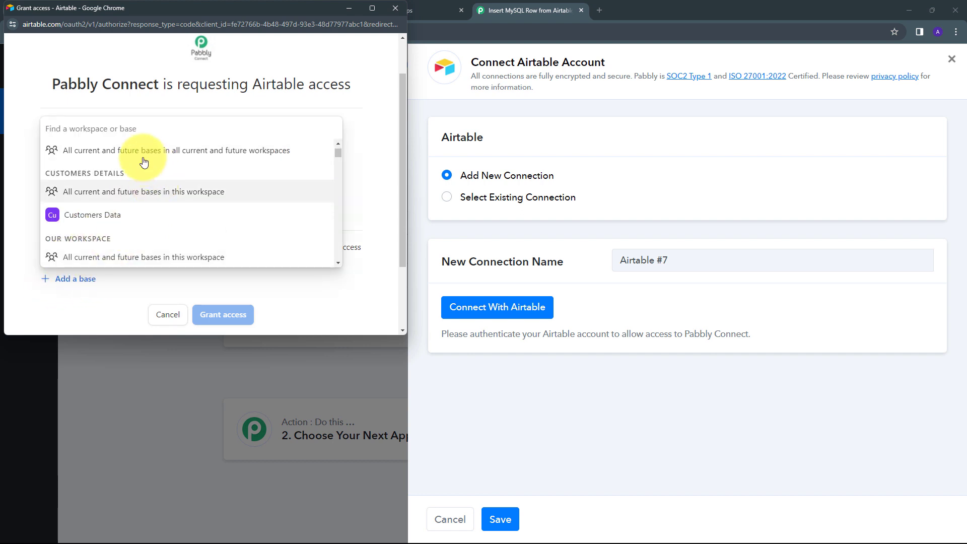
pyautogui.write('MySql')
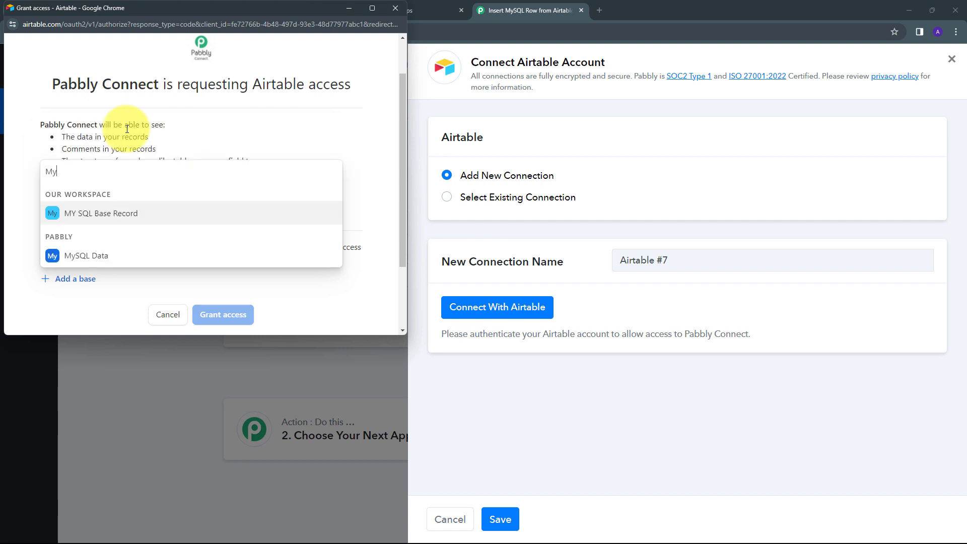
pyautogui.click(73, 264)
pyautogui.scroll(-2, 247, 241)
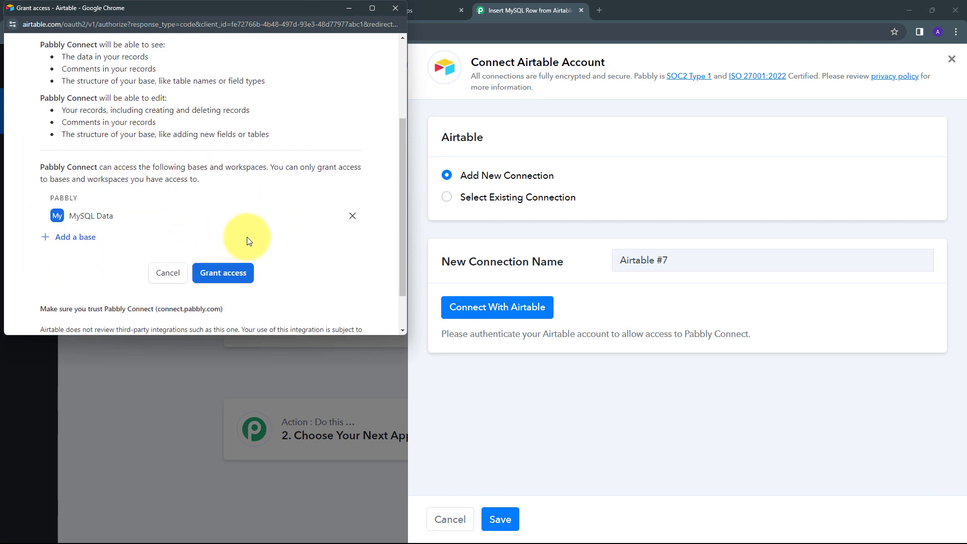
pyautogui.click(214, 277)
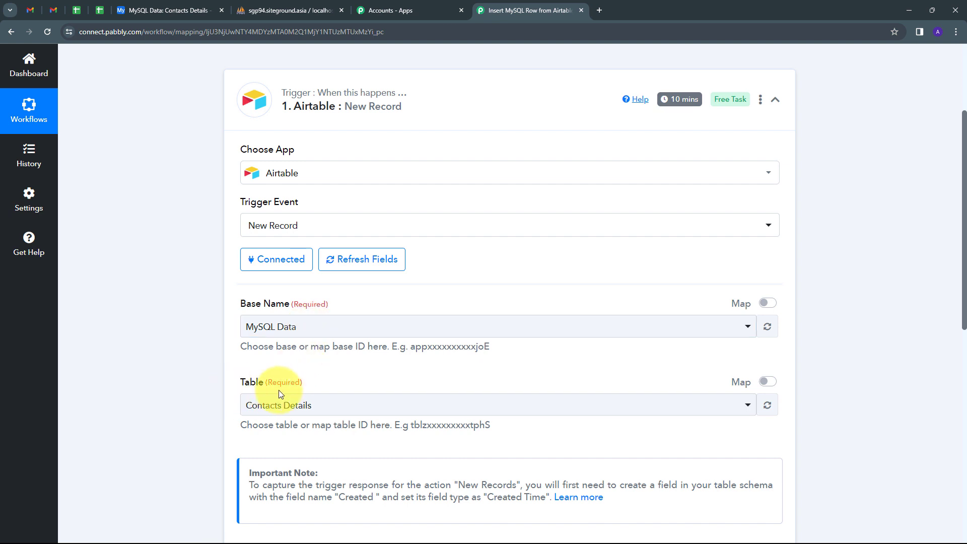
# Check the Airtable table, then select Contacts Details as the trigger's table.
pyautogui.click(151, 13)
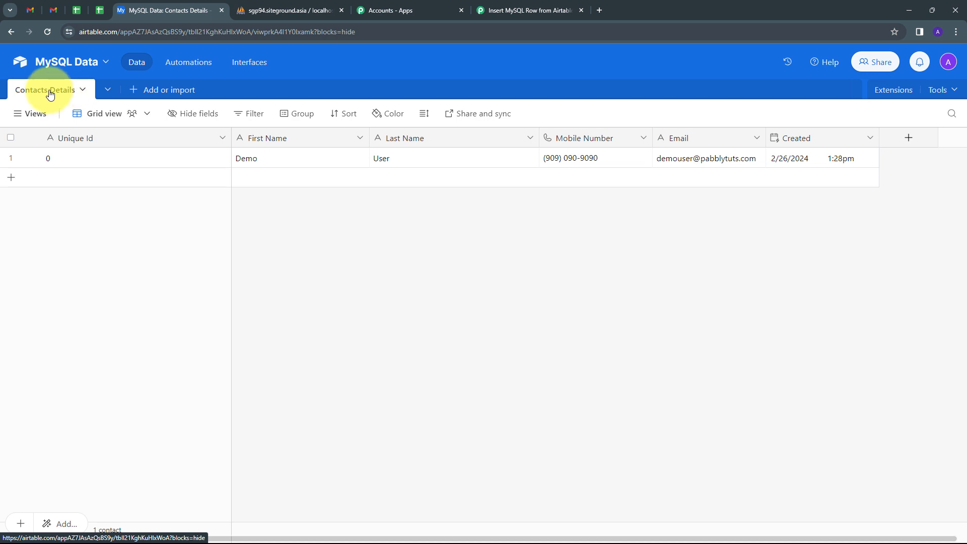
pyautogui.click(516, 11)
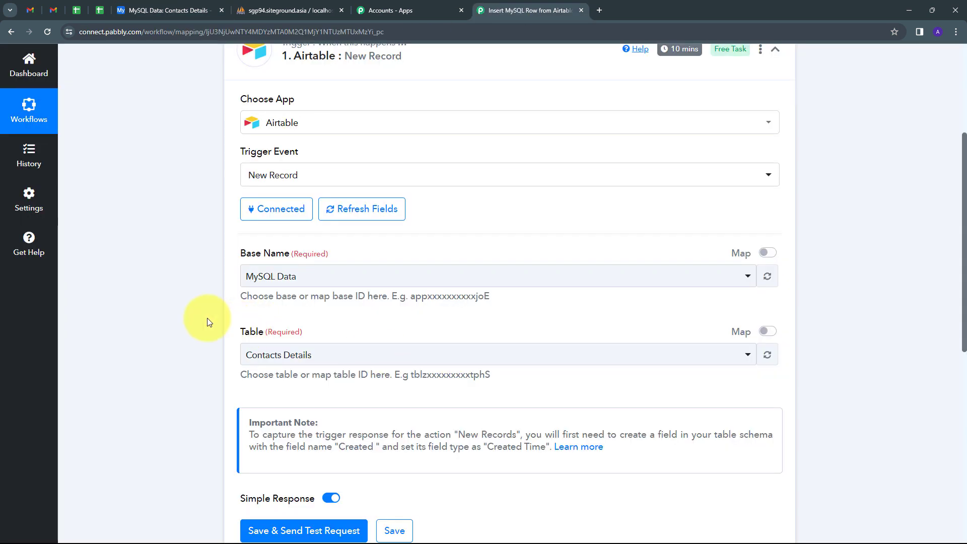
pyautogui.click(438, 355)
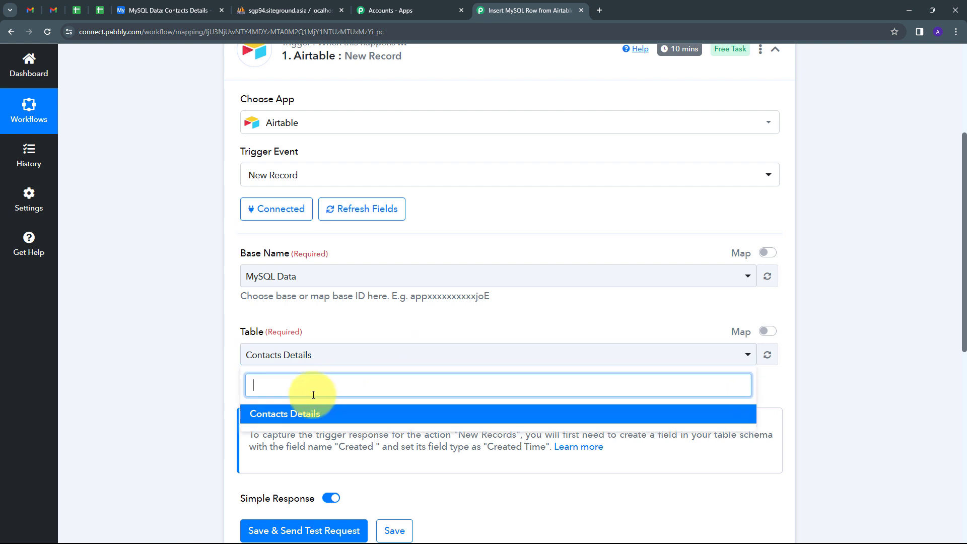
pyautogui.click(286, 419)
pyautogui.scroll(-2, 270, 319)
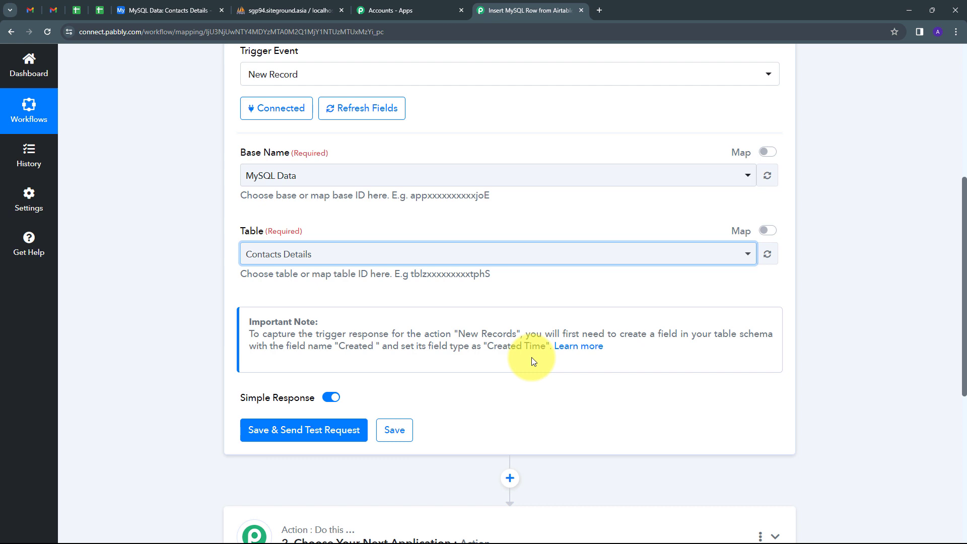
# Confirm the Airtable Created field is of type Created time, save it, and return to Pabbly.
pyautogui.click(166, 10)
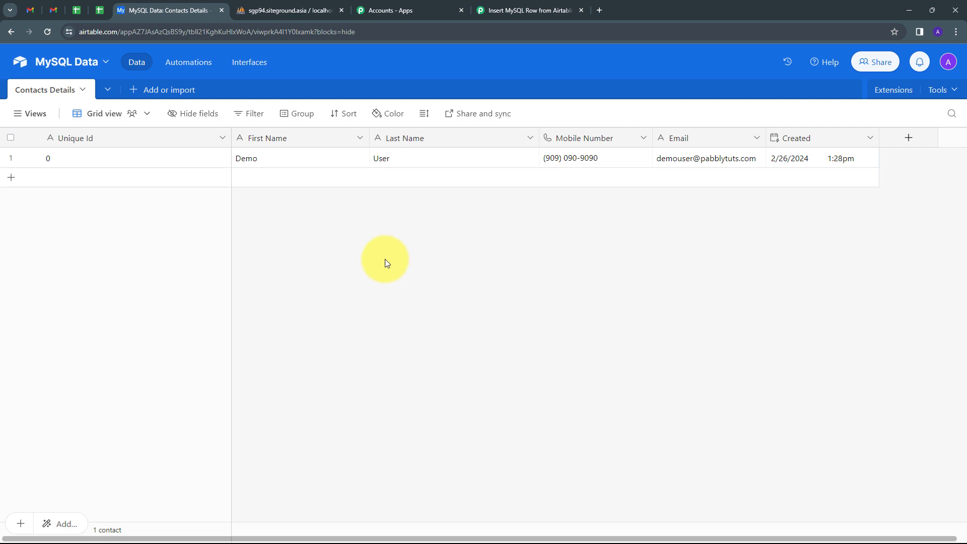
pyautogui.rightClick(788, 139)
pyautogui.click(729, 204)
pyautogui.doubleClick(791, 137)
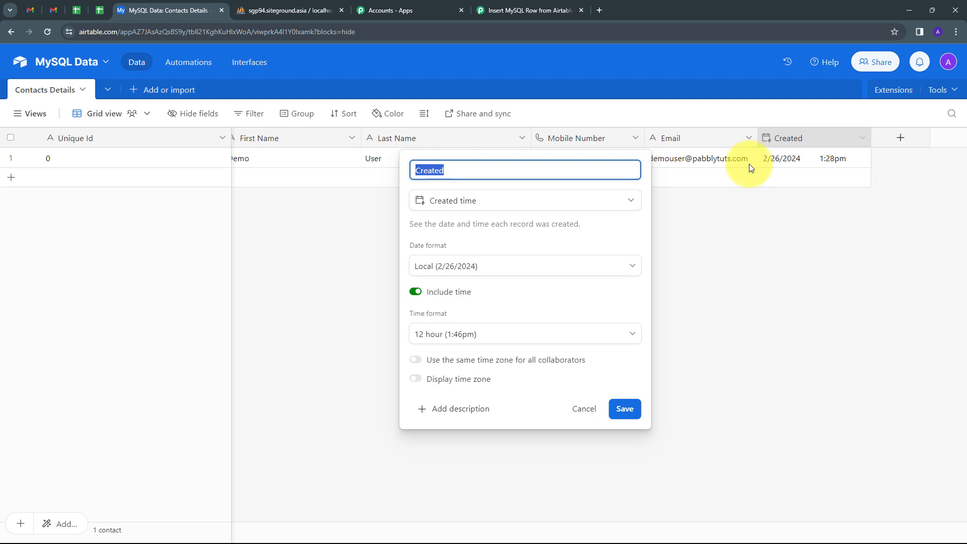
pyautogui.click(626, 409)
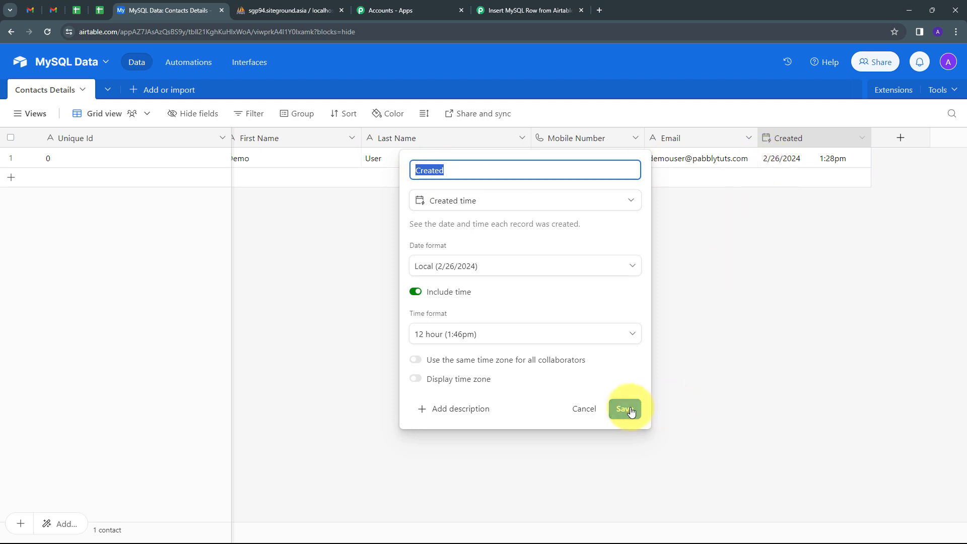
pyautogui.click(529, 10)
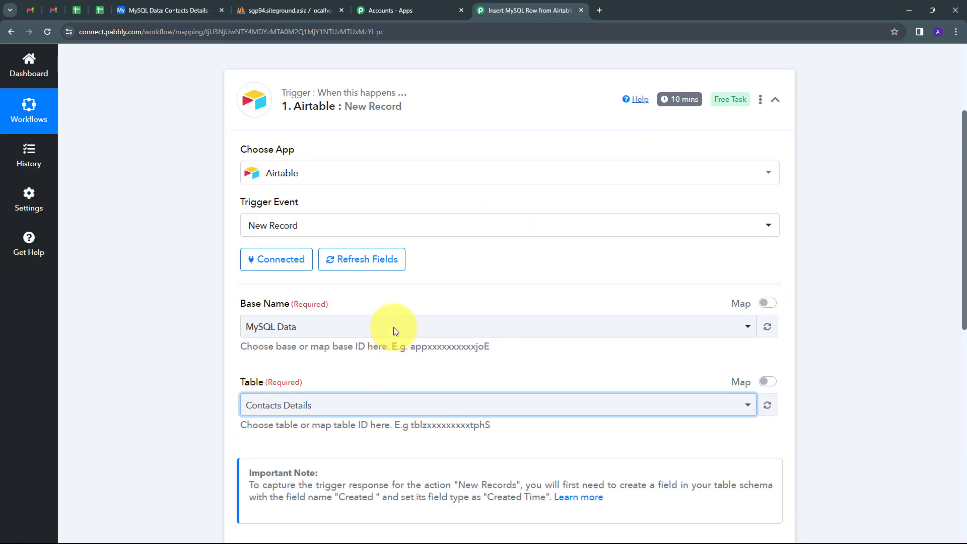
pyautogui.scroll(-2, 394, 327)
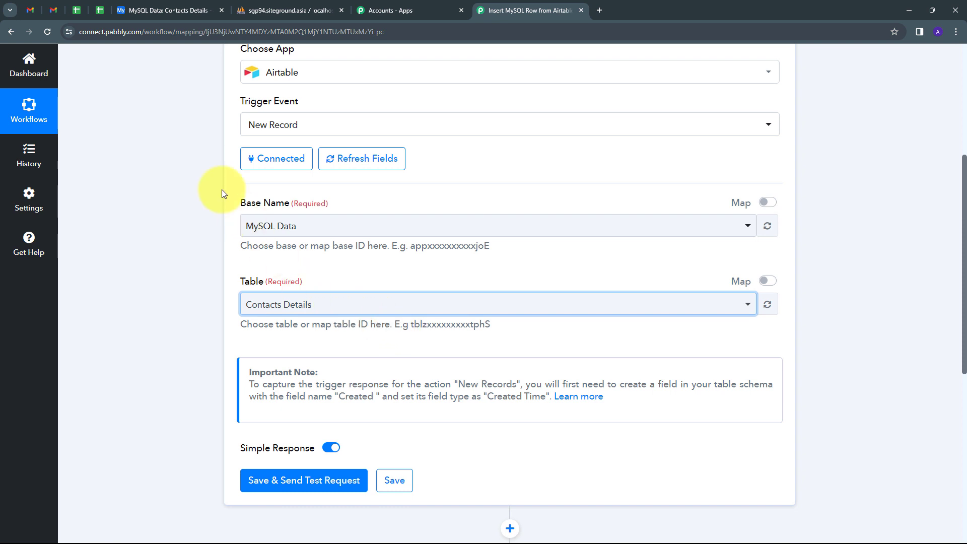
# Add an Airtable record with Unique Id 1, name Test User, a test mobile number and e-mail.
pyautogui.click(173, 12)
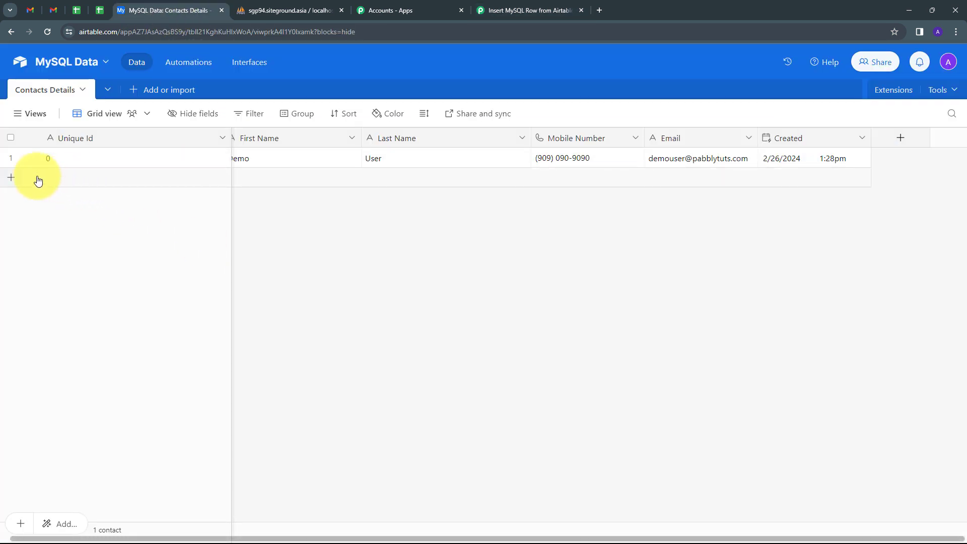
pyautogui.click(11, 182)
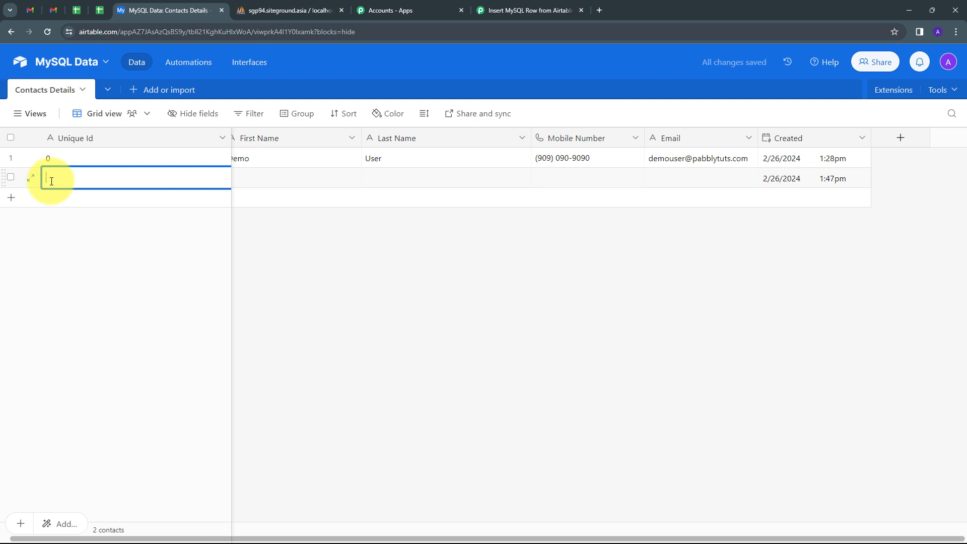
pyautogui.write('1')
pyautogui.press('Tab')
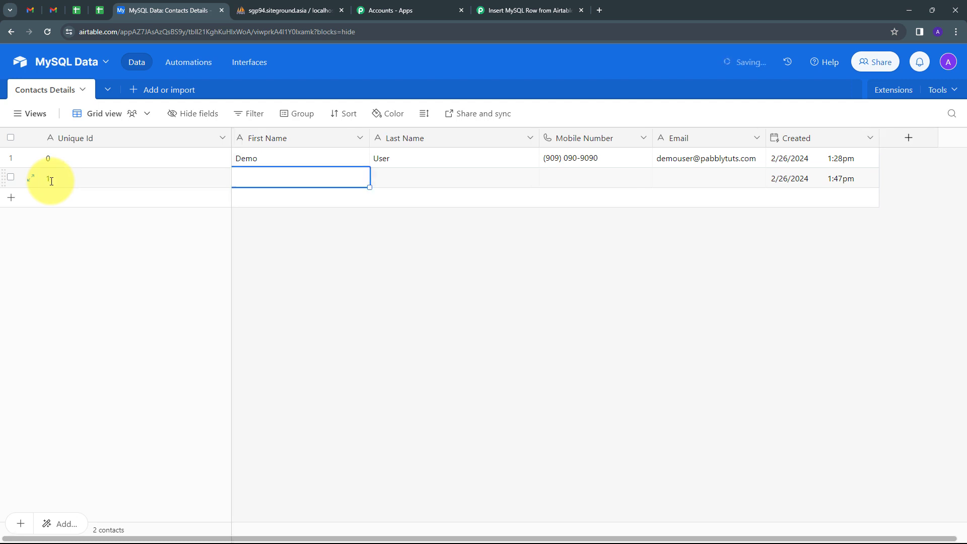
pyautogui.write('Test')
pyautogui.press('Tab')
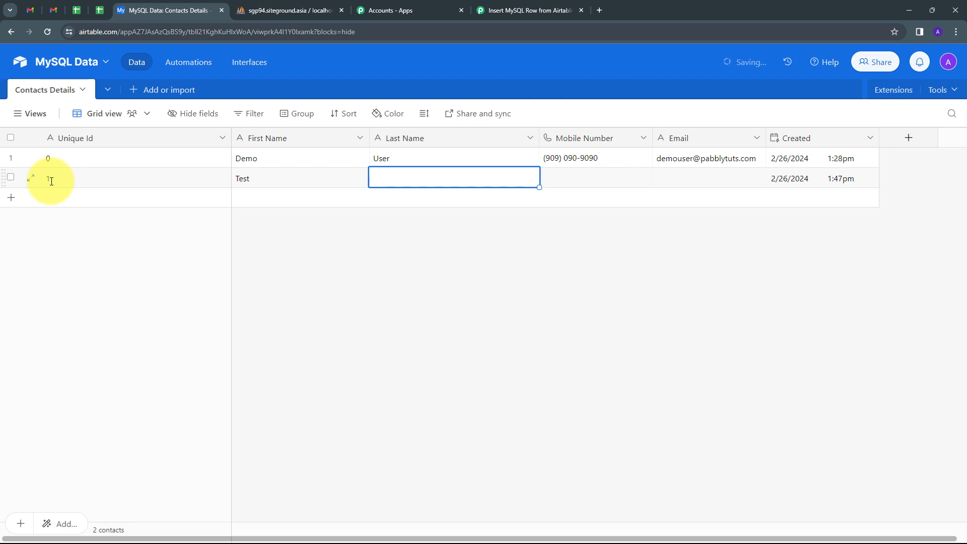
pyautogui.write('User')
pyautogui.press('Tab')
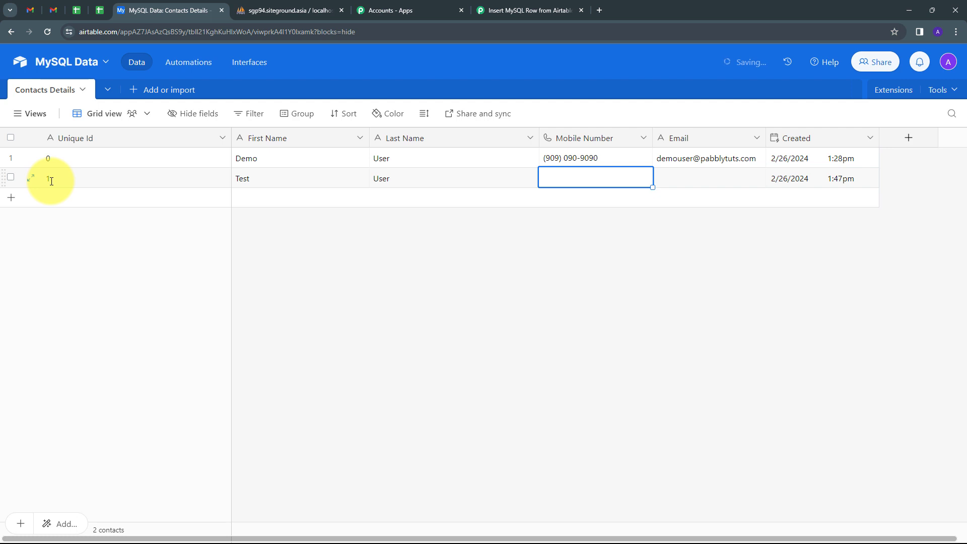
pyautogui.write('919898989898')
pyautogui.press('Tab')
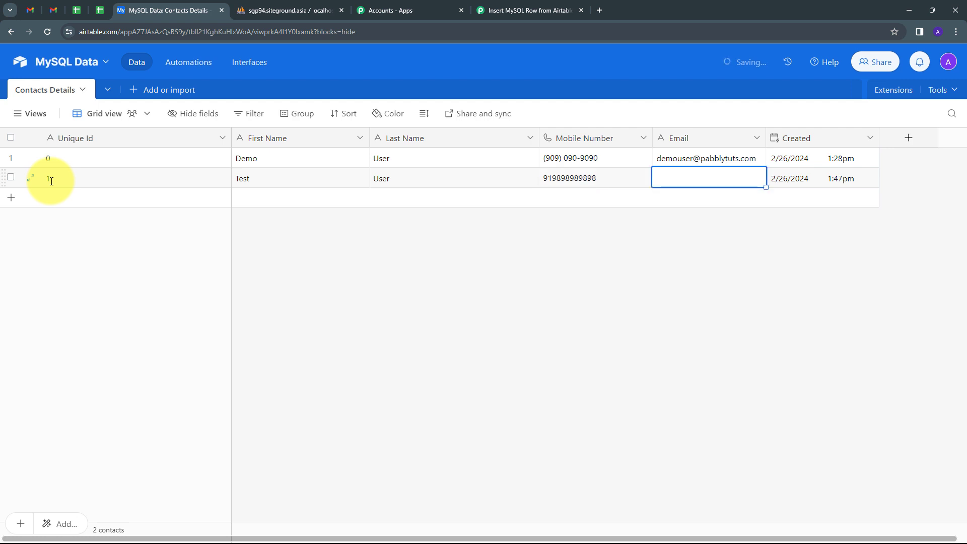
pyautogui.hotkey('ctrl', 'v')
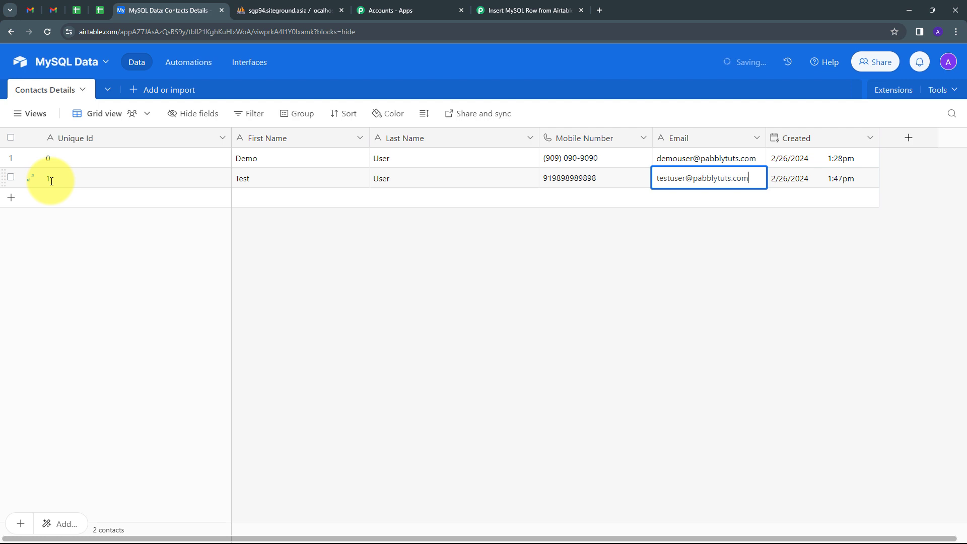
pyautogui.press('Escape')
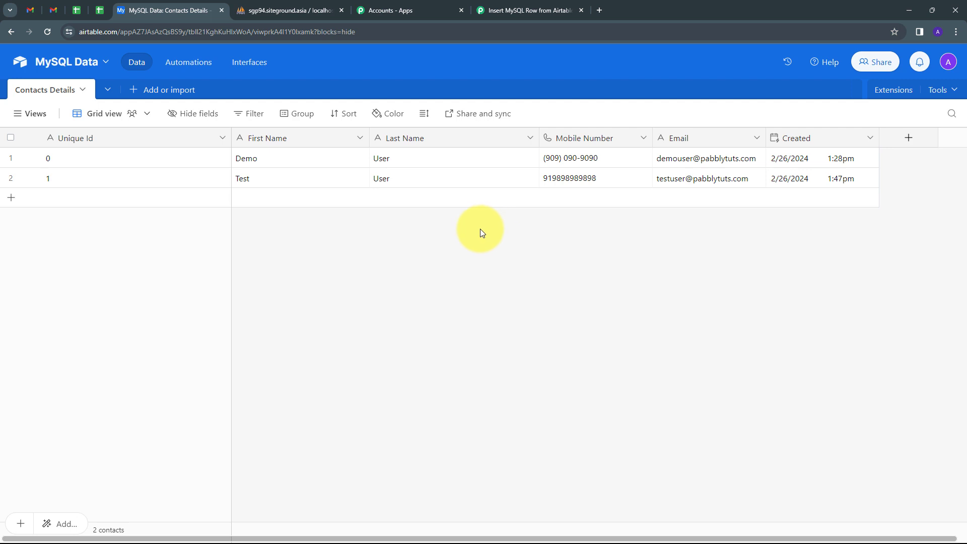
# Save the Airtable trigger and send a test request to fetch the new record.
pyautogui.click(527, 10)
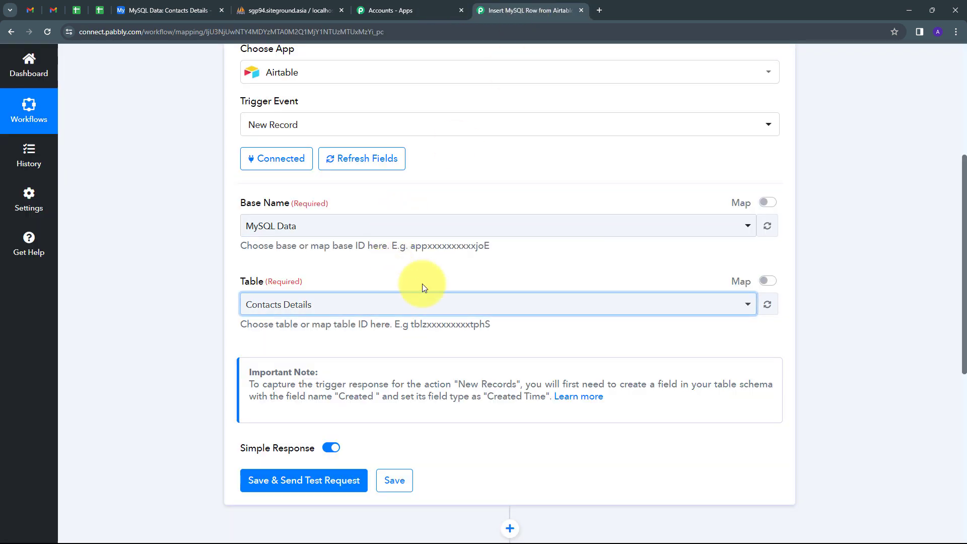
pyautogui.scroll(-2, 426, 286)
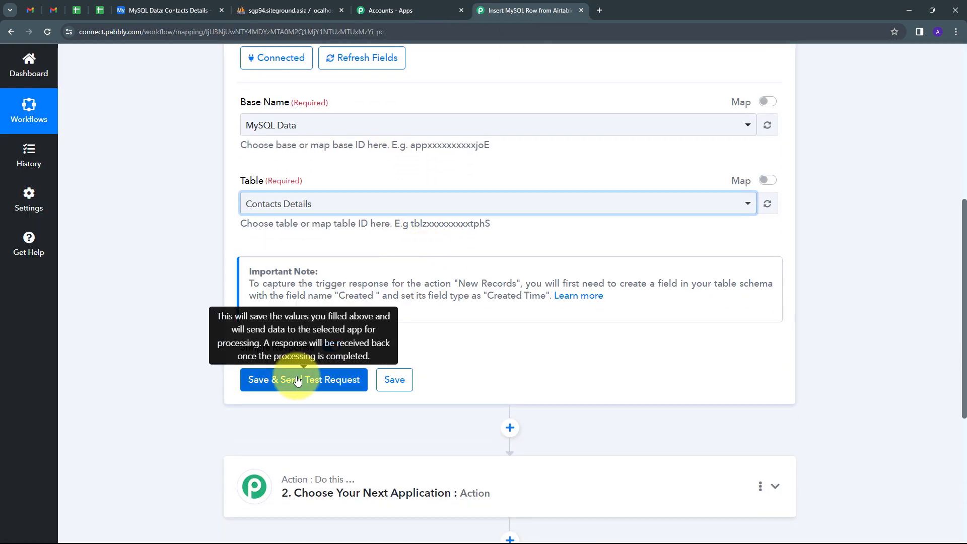
pyautogui.click(315, 379)
pyautogui.scroll(-6, 574, 365)
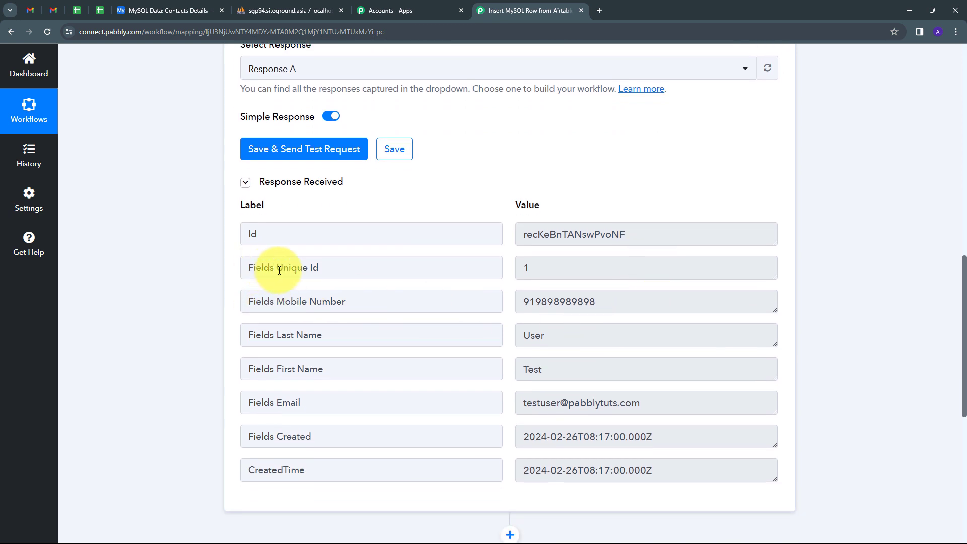
# Review the returned Unique Id, mobile number, first and last name, e-mail and created time.
pyautogui.click(550, 269)
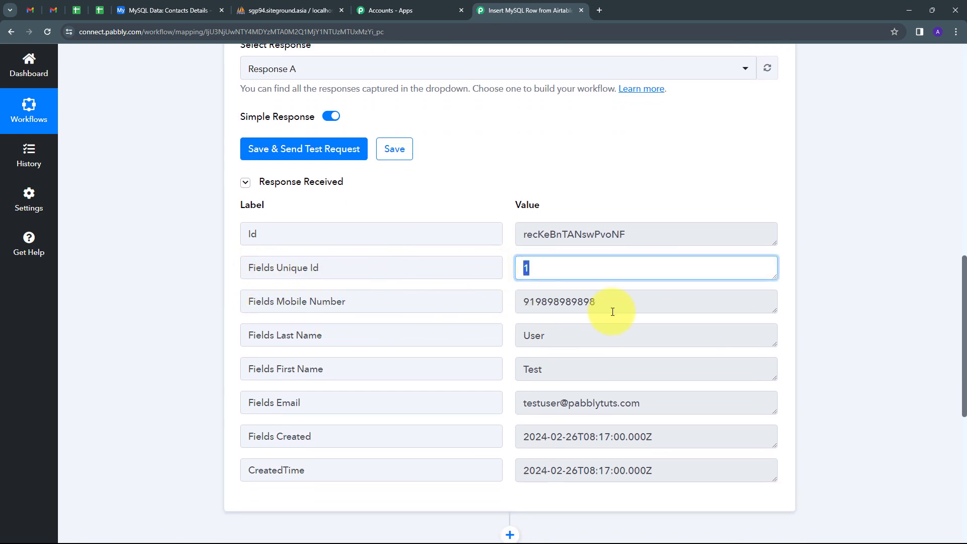
pyautogui.moveTo(618, 300); pyautogui.dragTo(472, 306)
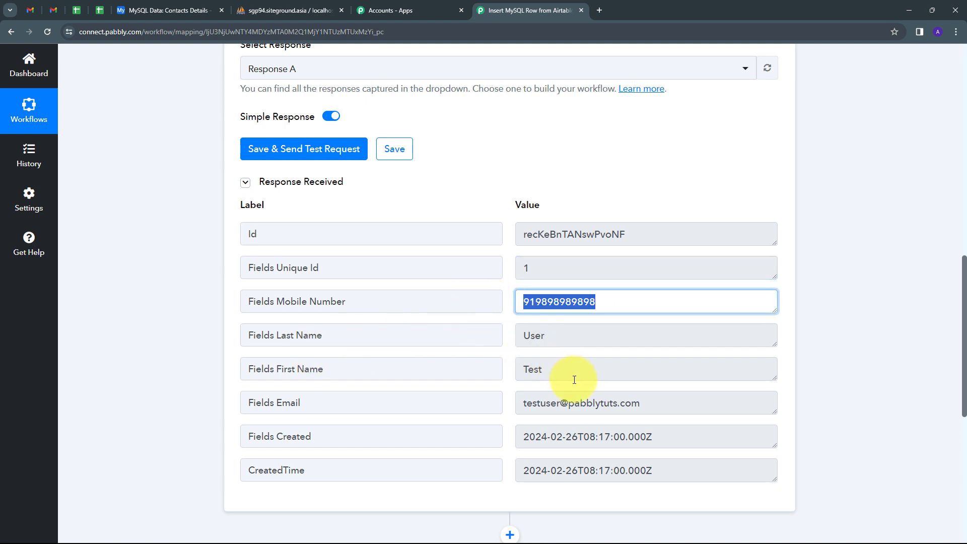
pyautogui.moveTo(572, 378); pyautogui.dragTo(512, 369)
pyautogui.moveTo(594, 331); pyautogui.dragTo(432, 356)
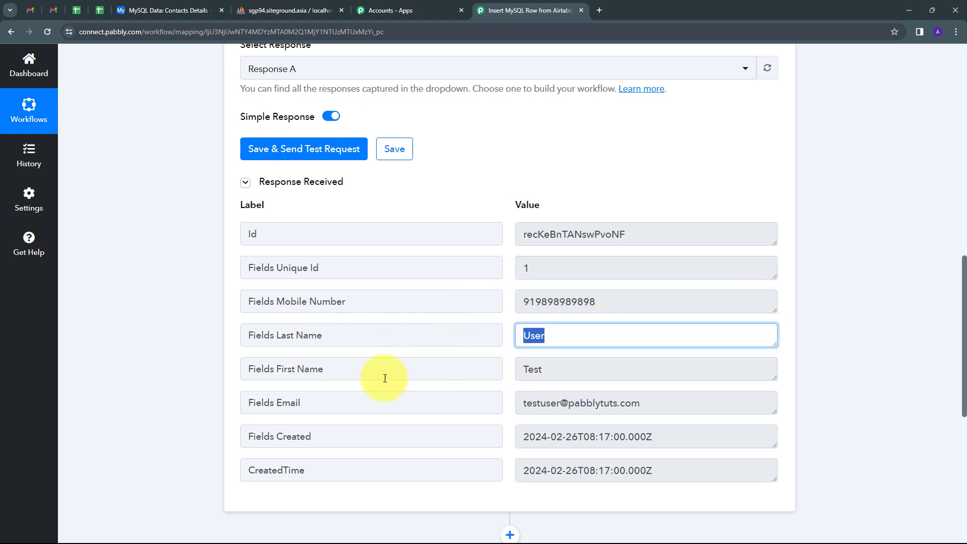
pyautogui.moveTo(645, 403); pyautogui.dragTo(524, 403)
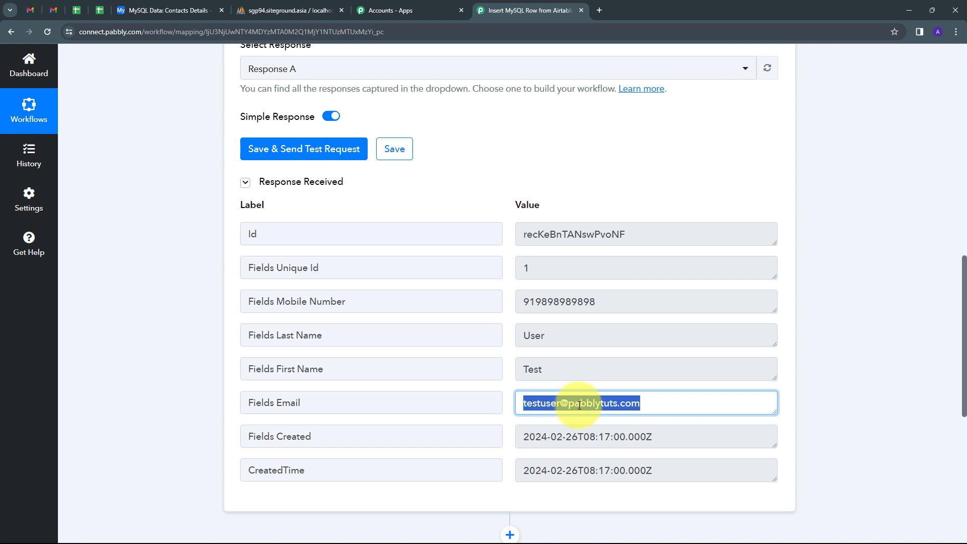
pyautogui.moveTo(687, 436); pyautogui.dragTo(462, 440)
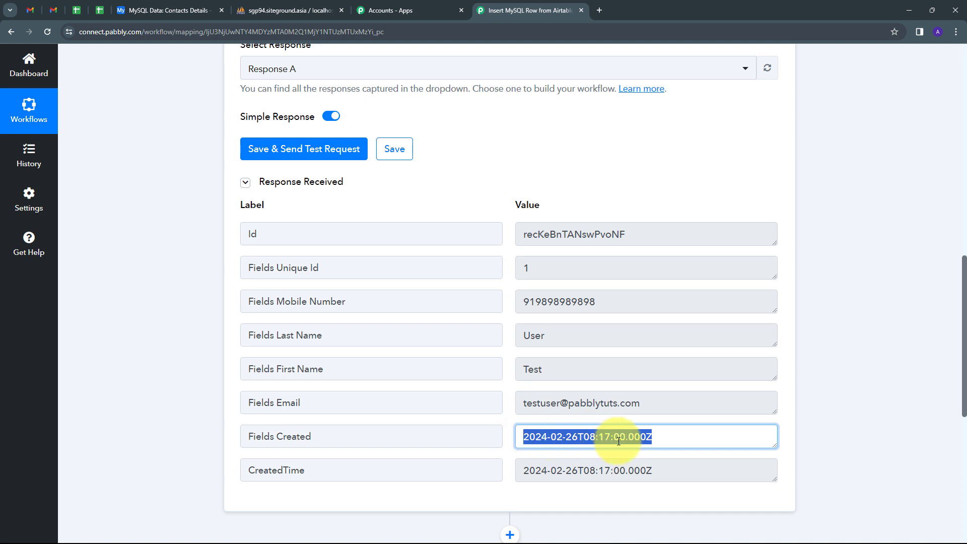
pyautogui.click(498, 323)
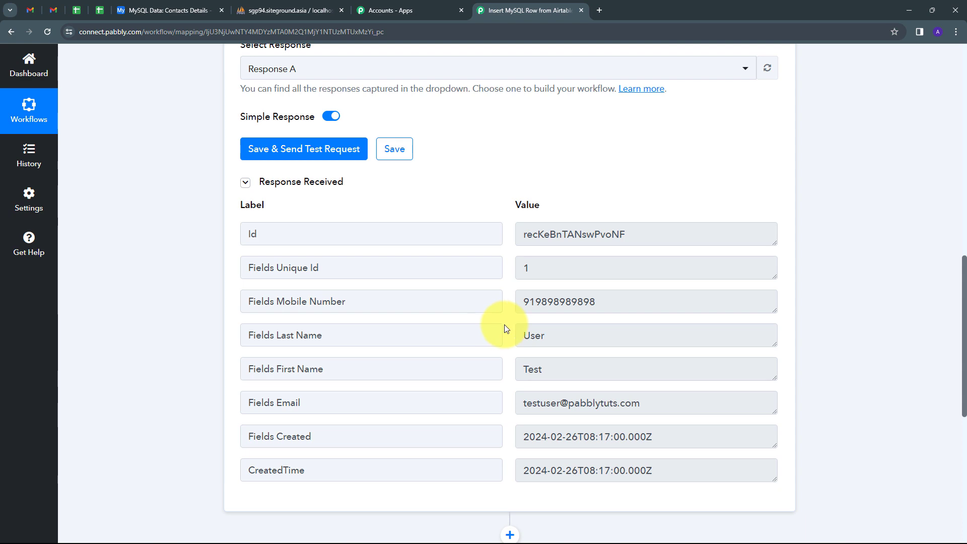
pyautogui.scroll(15, 504, 324)
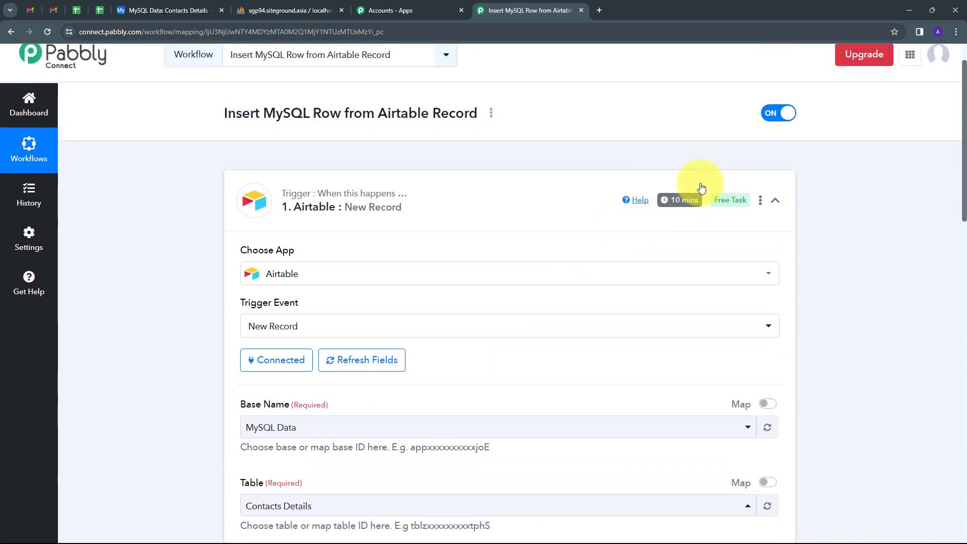
pyautogui.moveTo(675, 215)
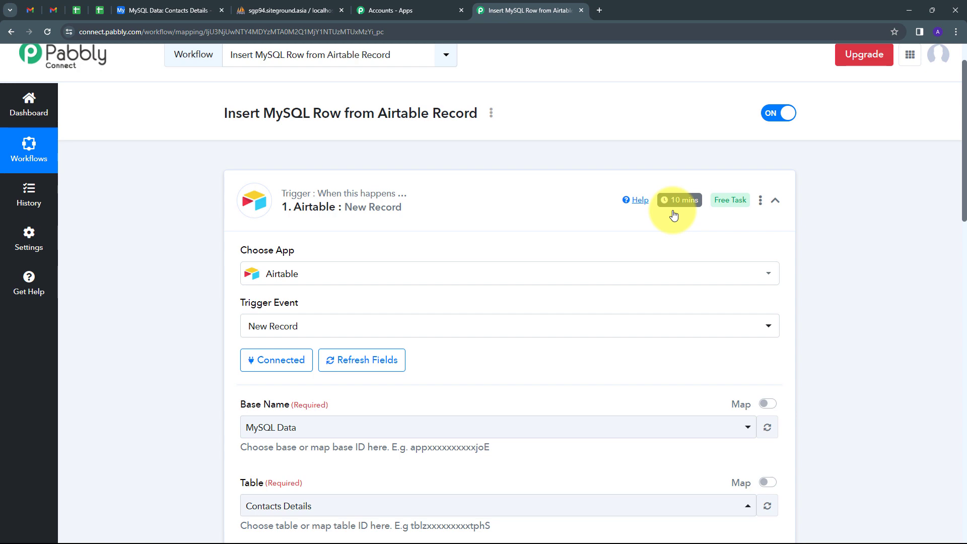
pyautogui.scroll(-15, 674, 216)
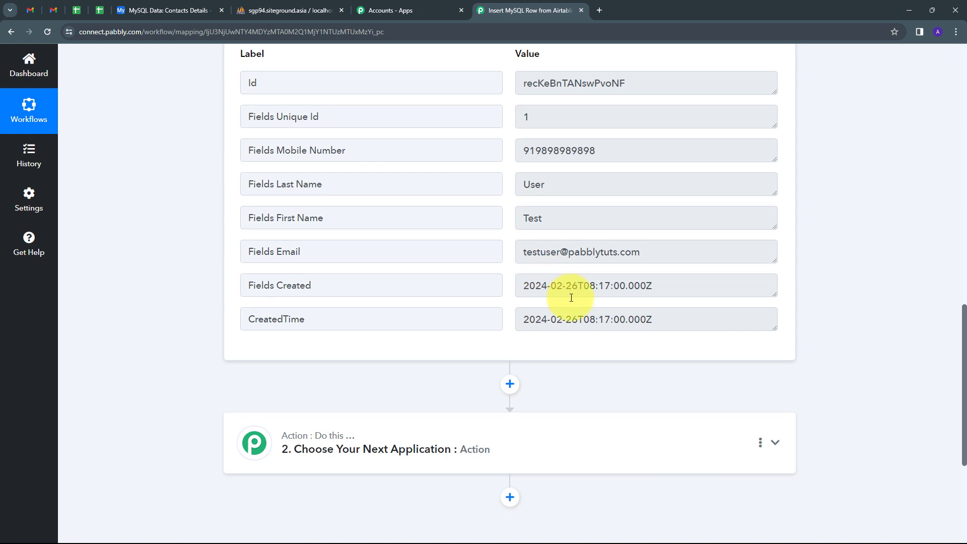
pyautogui.scroll(2, 602, 283)
pyautogui.scroll(1, 602, 284)
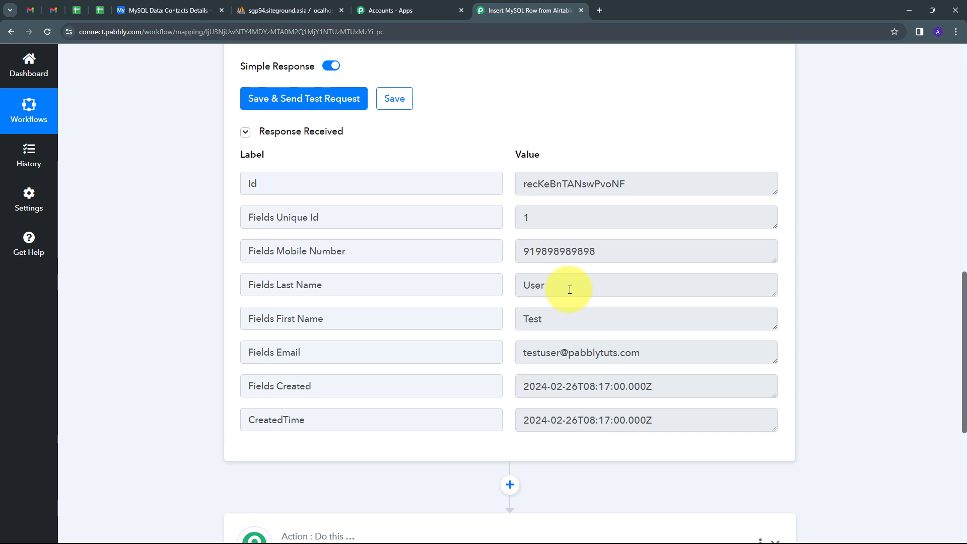
pyautogui.scroll(-4, 570, 289)
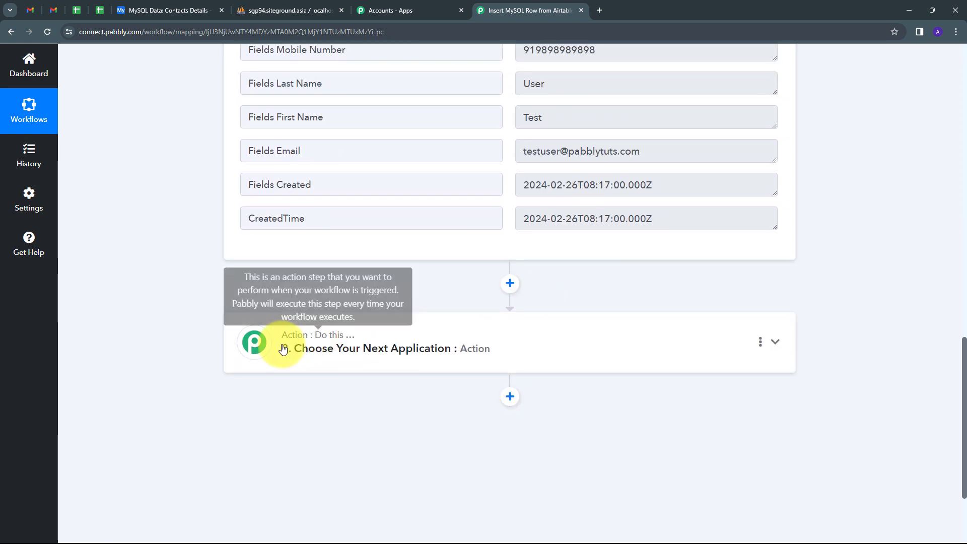
# Set the second action step to MySQL with the Insert Row event.
pyautogui.click(581, 339)
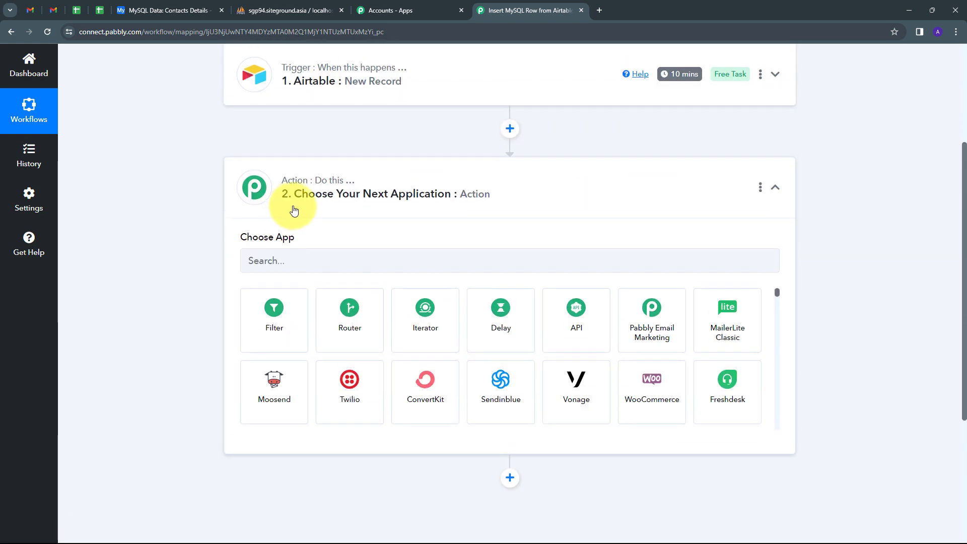
pyautogui.click(290, 262)
pyautogui.write('MySQL')
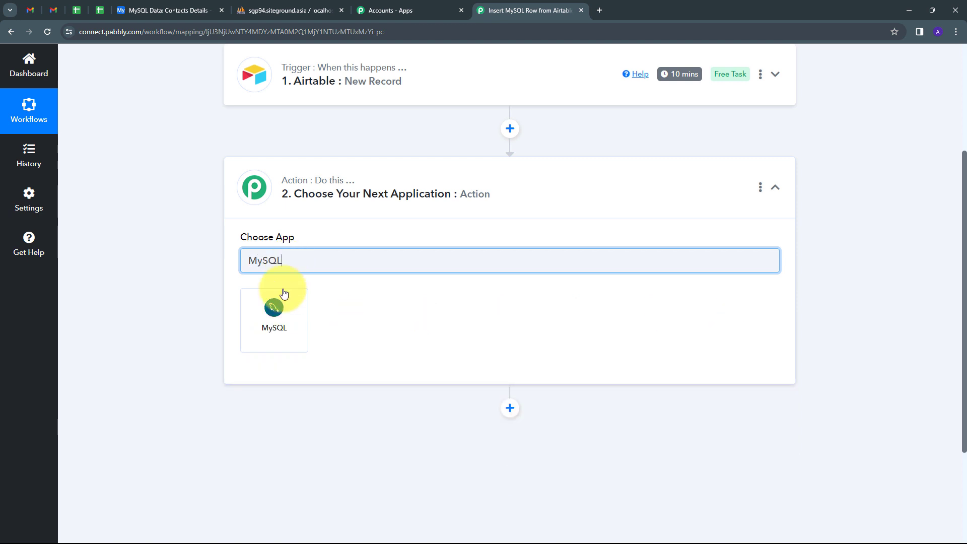
pyautogui.click(281, 319)
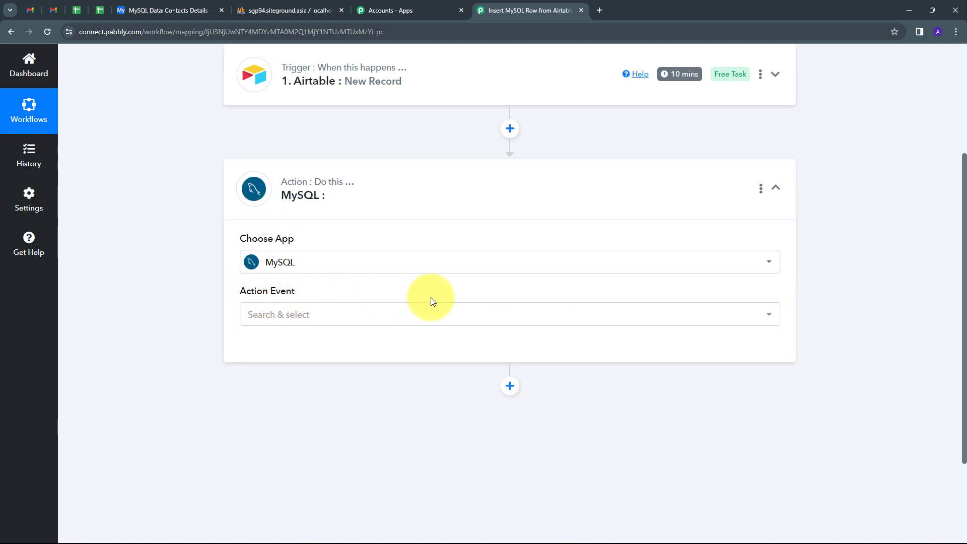
pyautogui.click(448, 316)
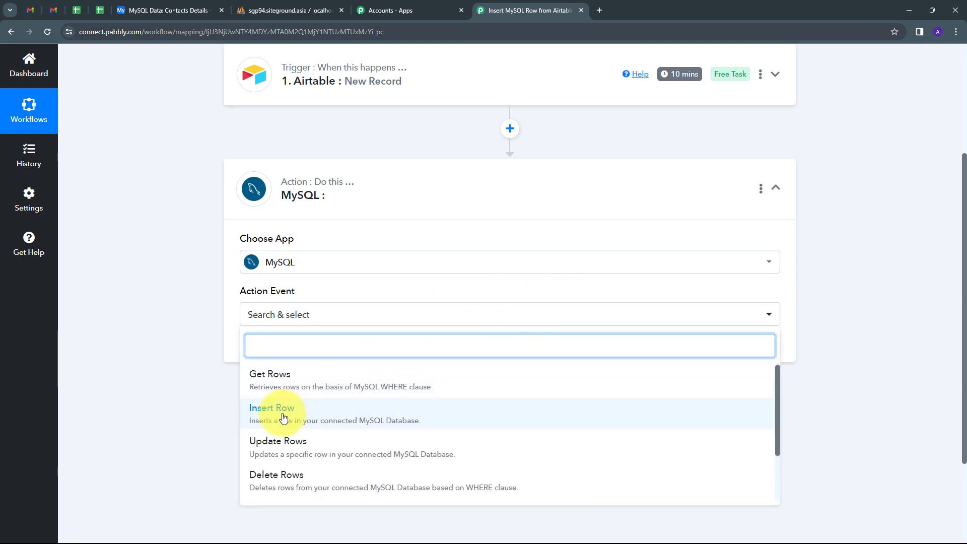
pyautogui.click(283, 418)
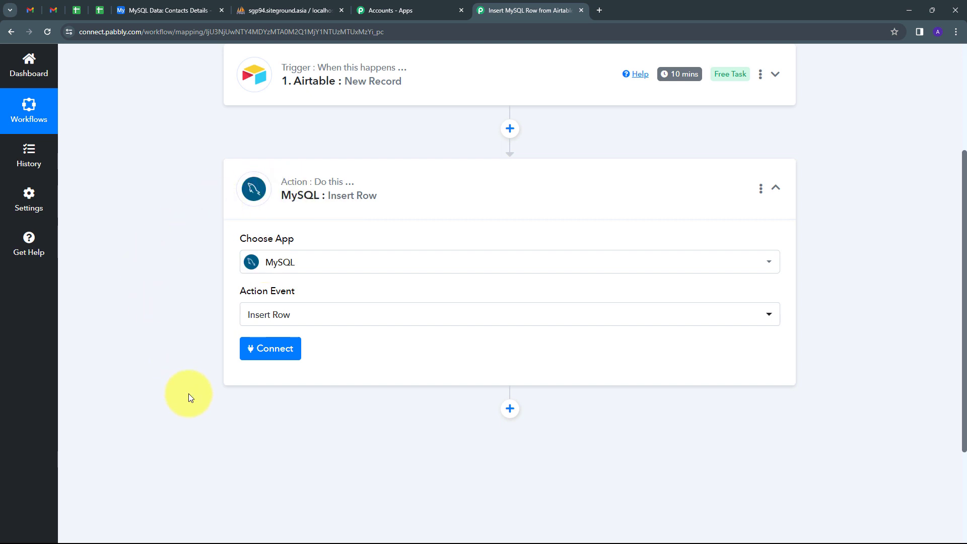
# Start adding a new MySQL database connection for the action.
pyautogui.click(270, 349)
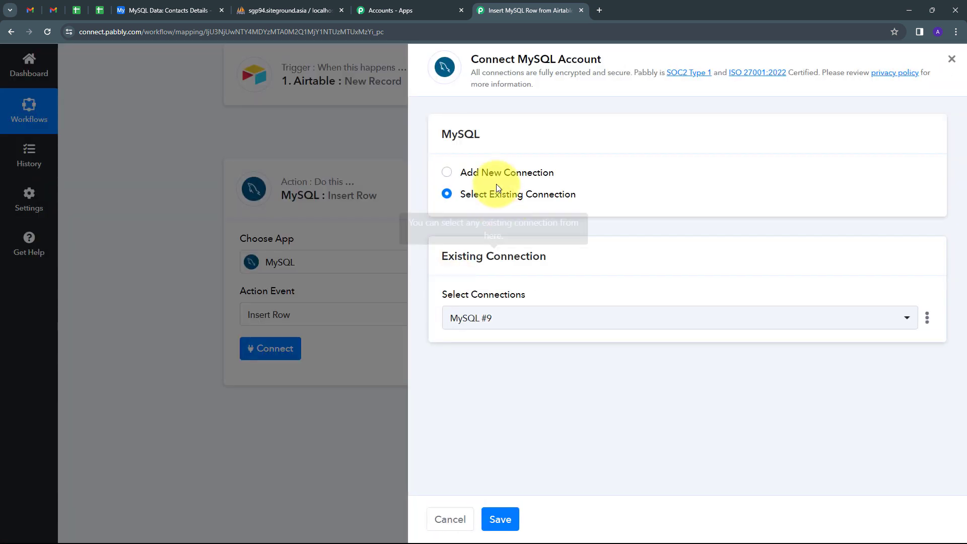
pyautogui.click(482, 176)
pyautogui.scroll(-2, 539, 269)
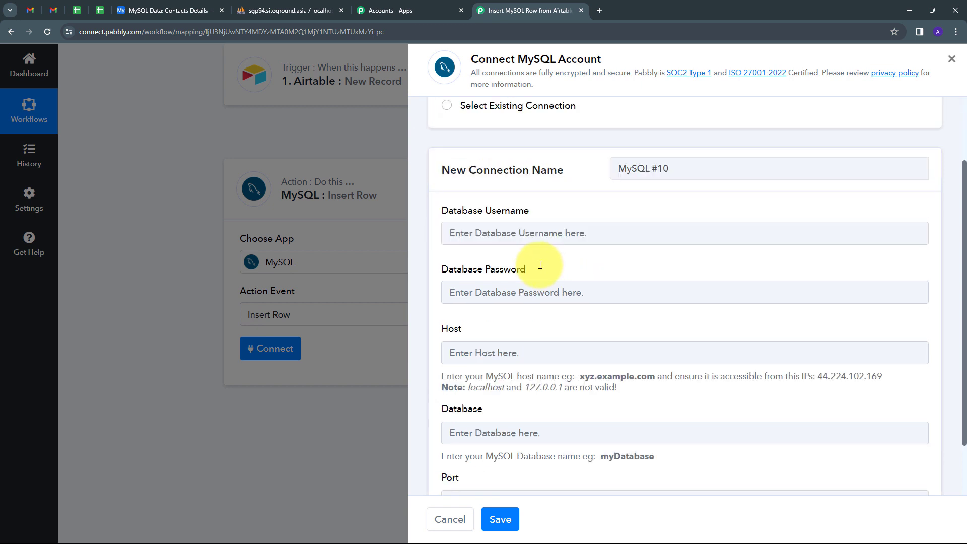
pyautogui.scroll(-1, 539, 266)
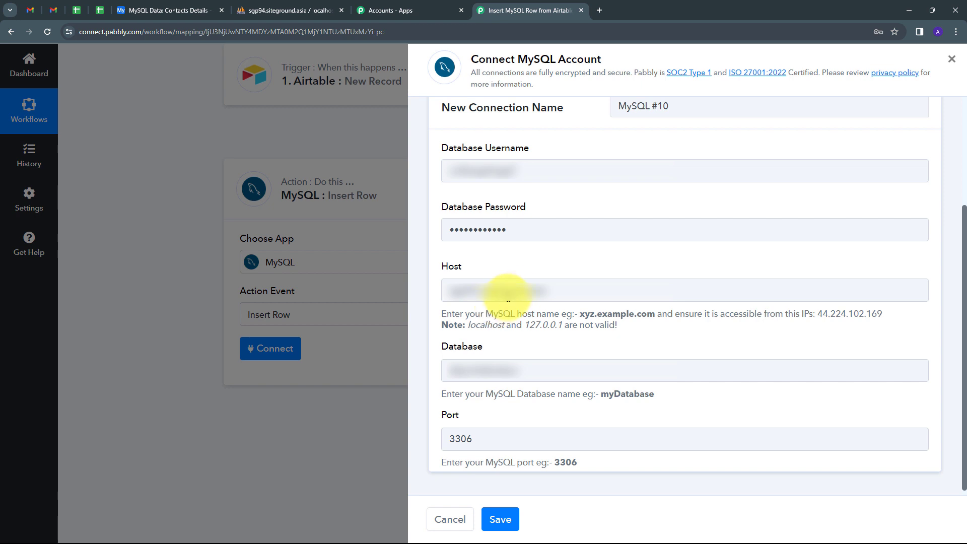
pyautogui.click(500, 519)
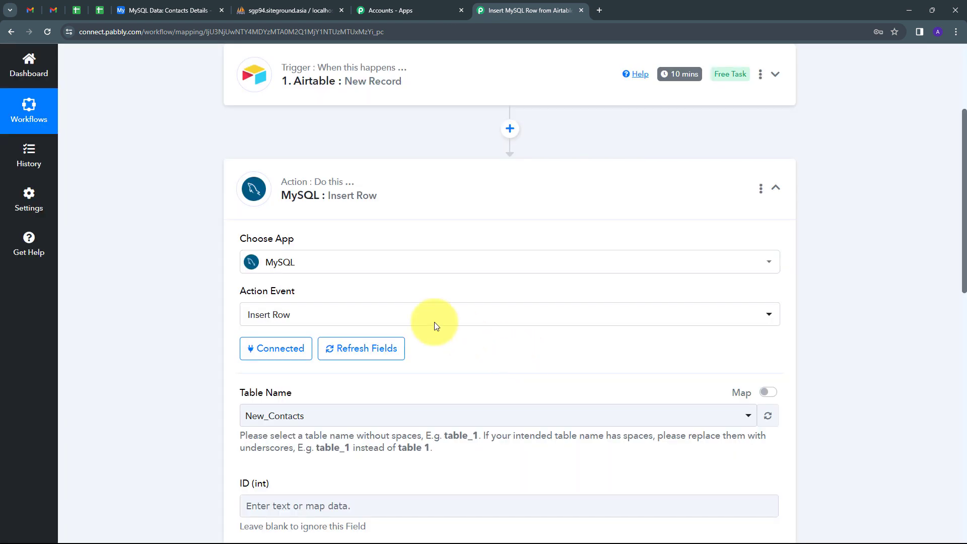
pyautogui.scroll(-2, 438, 296)
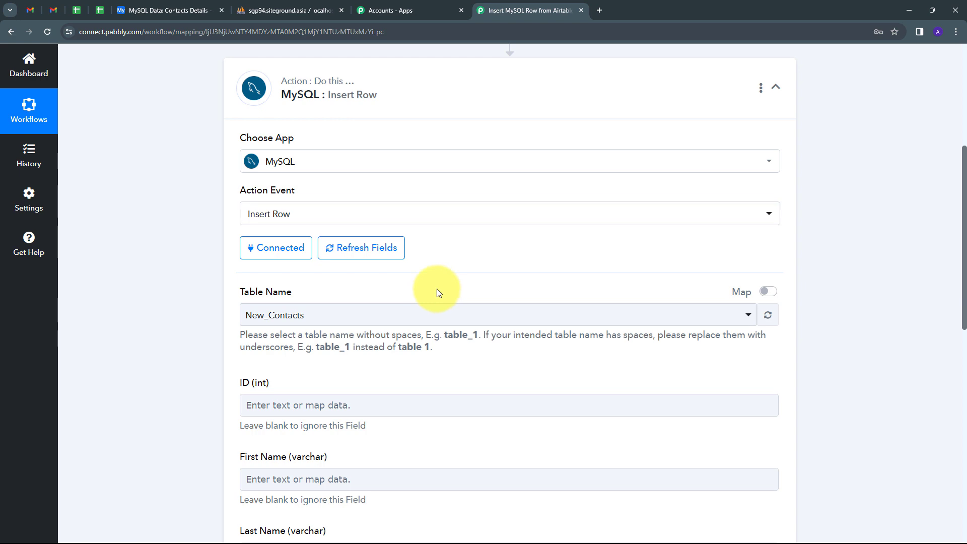
pyautogui.scroll(-2, 241, 287)
pyautogui.scroll(-3, 302, 285)
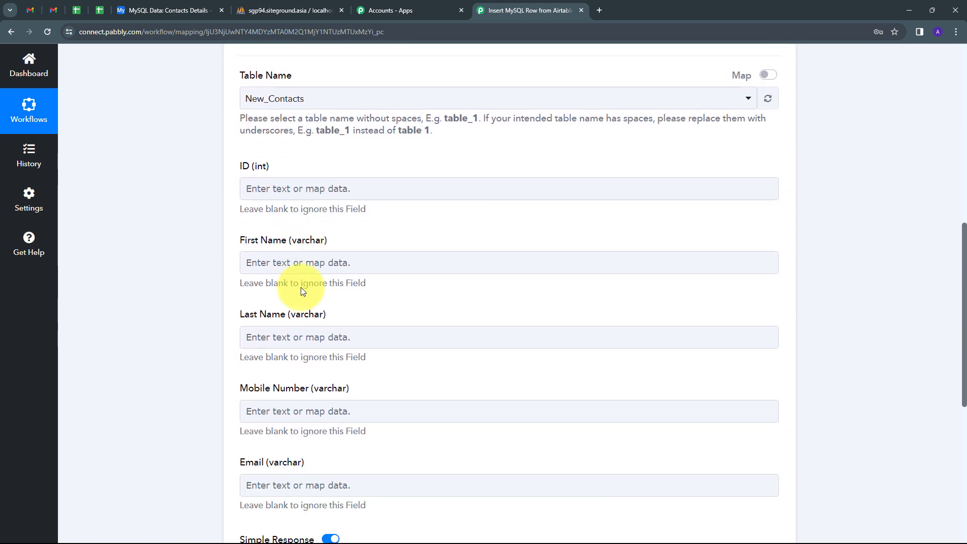
pyautogui.scroll(3, 301, 287)
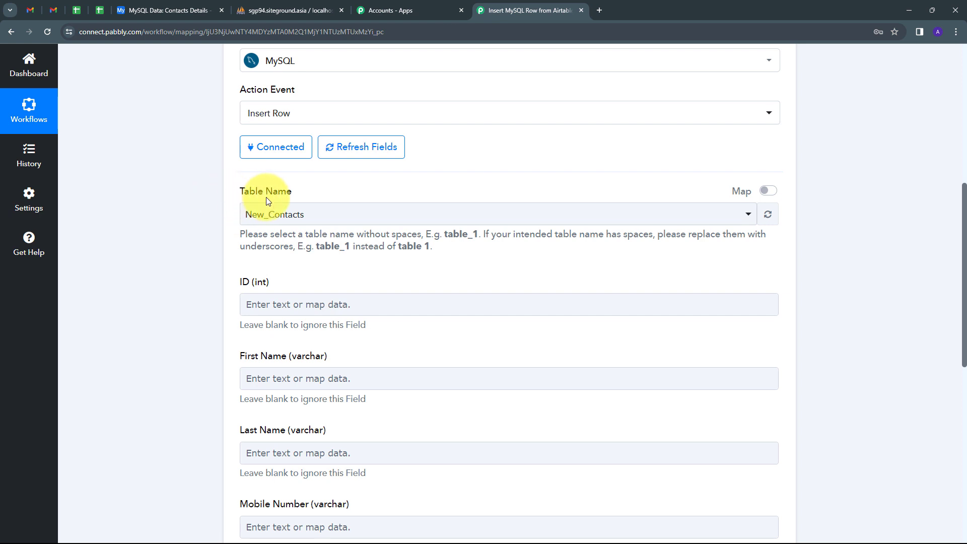
pyautogui.click(282, 10)
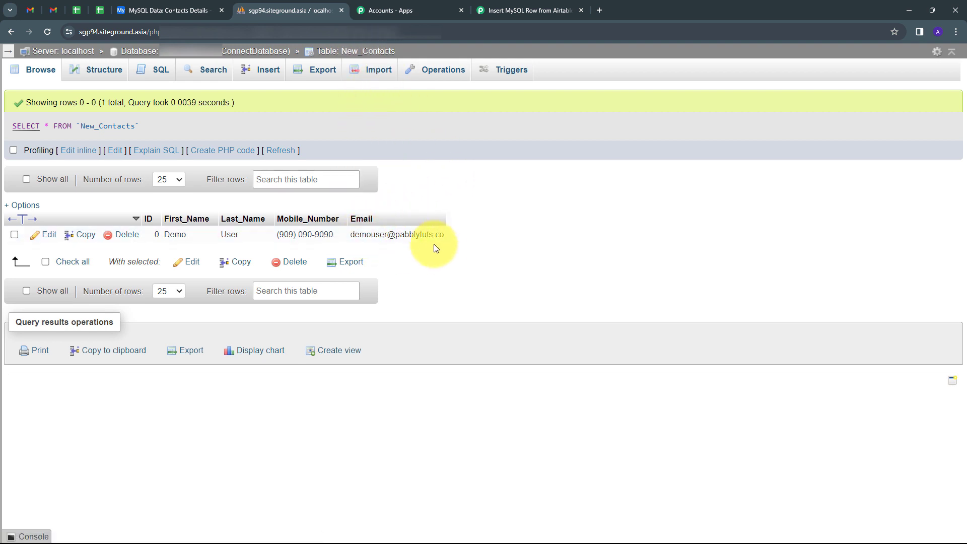
pyautogui.click(507, 11)
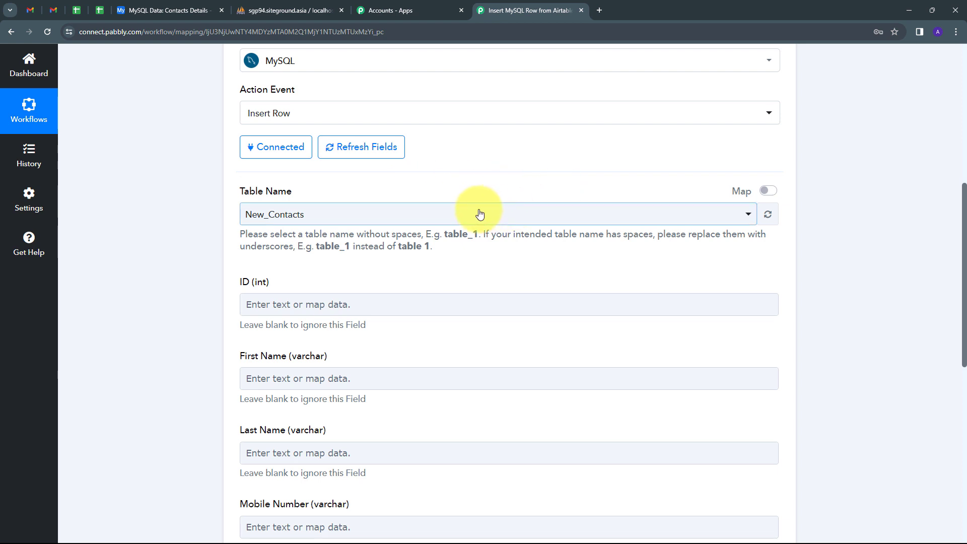
pyautogui.click(461, 212)
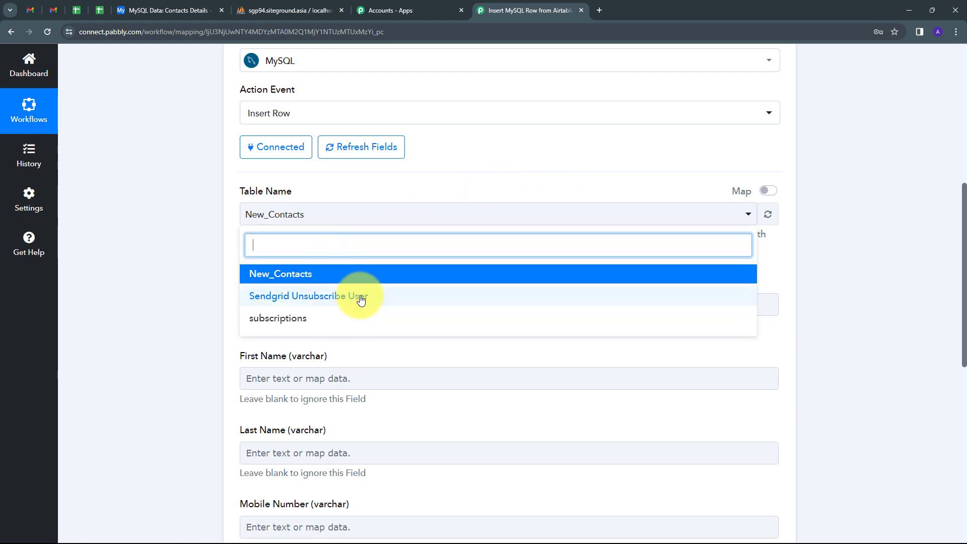
pyautogui.click(284, 276)
pyautogui.scroll(-2, 374, 247)
pyautogui.scroll(-1, 374, 251)
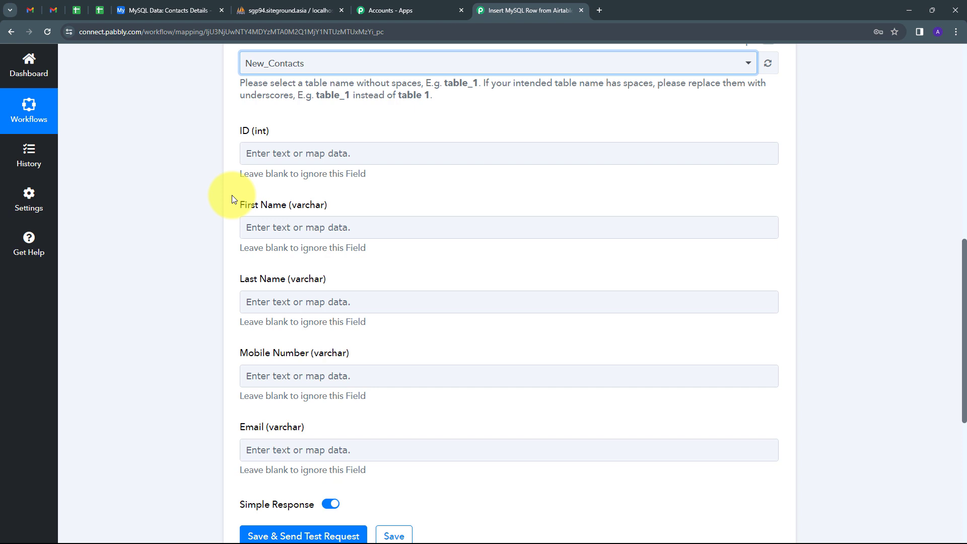
# Map the Airtable Unique Id into ID and First Name into First Name.
pyautogui.click(276, 155)
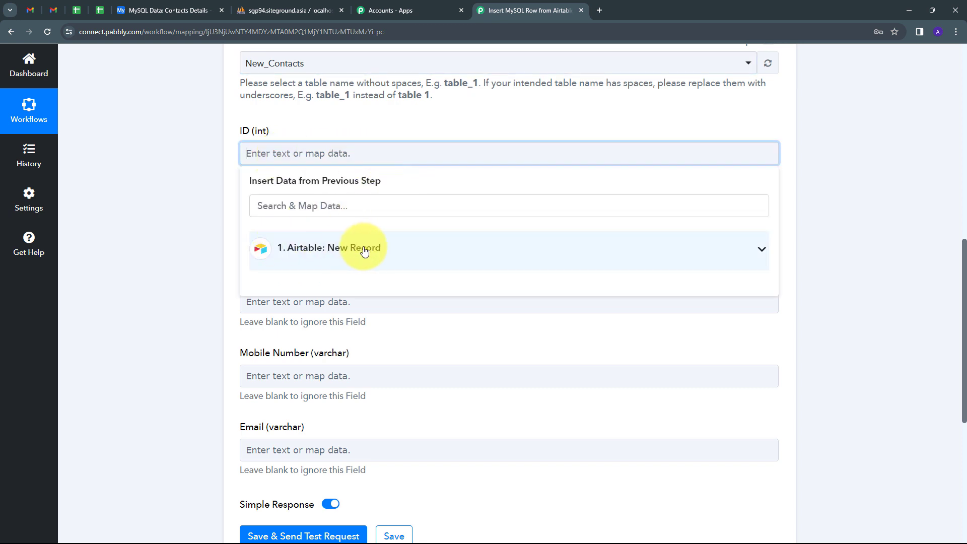
pyautogui.click(392, 250)
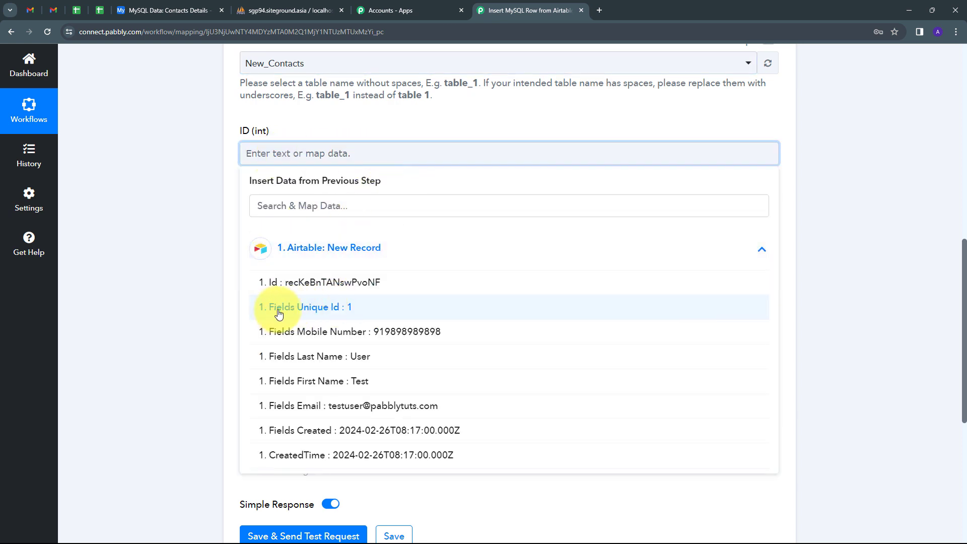
pyautogui.click(347, 312)
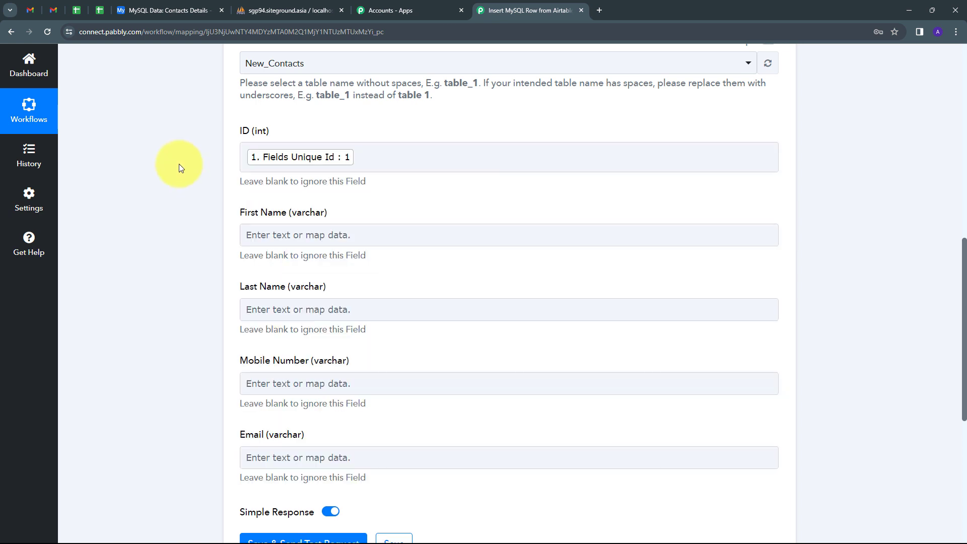
pyautogui.scroll(-1, 299, 205)
pyautogui.click(306, 185)
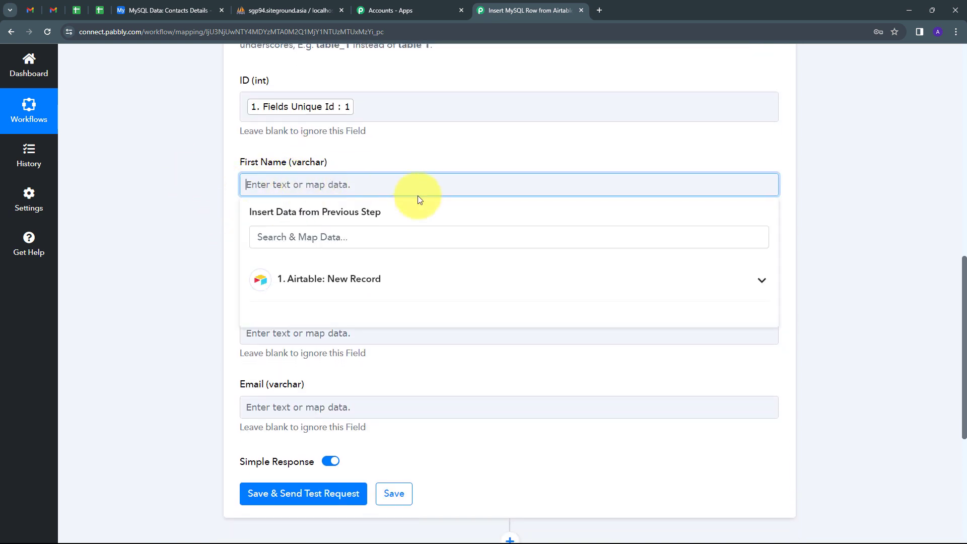
pyautogui.click(385, 280)
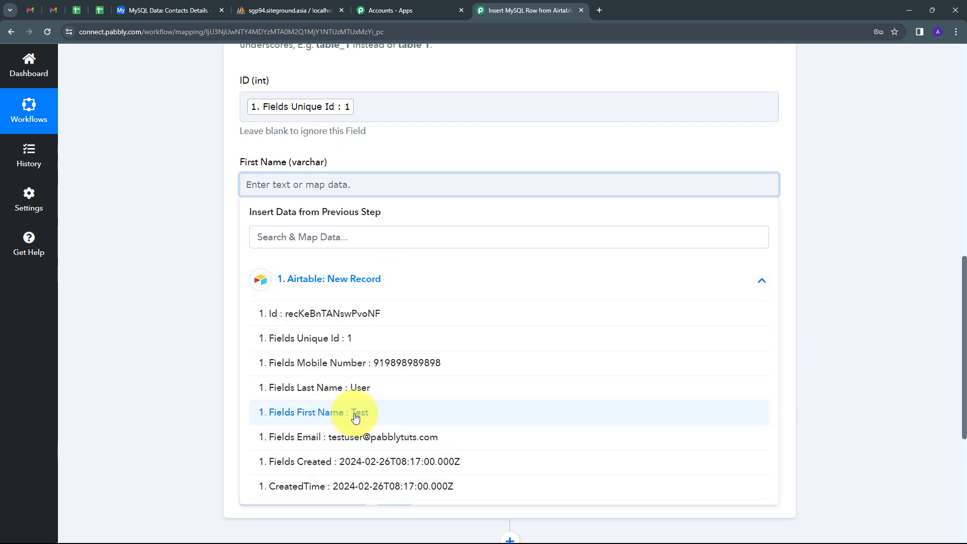
pyautogui.click(346, 412)
pyautogui.scroll(-1, 247, 207)
# Map the Airtable Last Name, Mobile Number and Email into their matching MySQL fields.
pyautogui.click(262, 217)
pyautogui.click(324, 361)
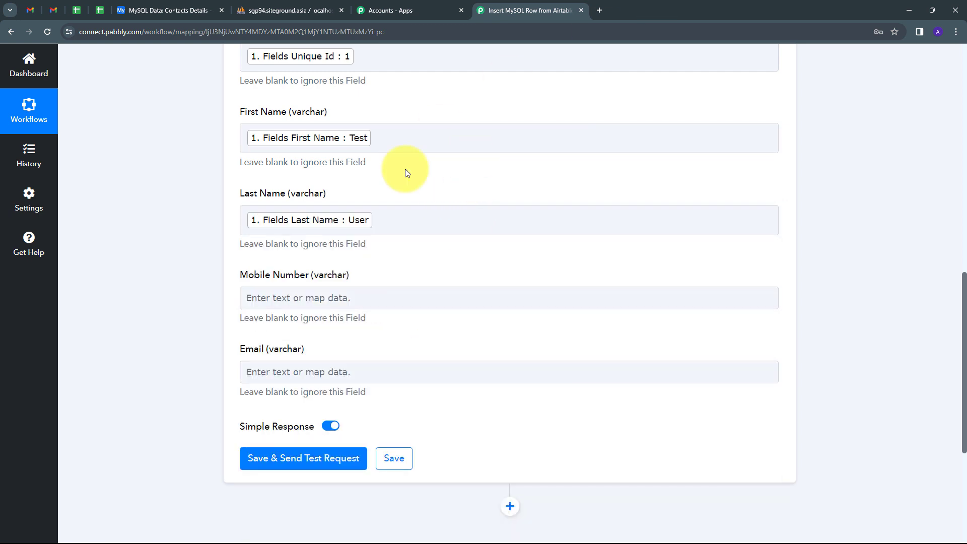
pyautogui.click(303, 479)
pyautogui.scroll(-1, 417, 257)
pyautogui.click(272, 329)
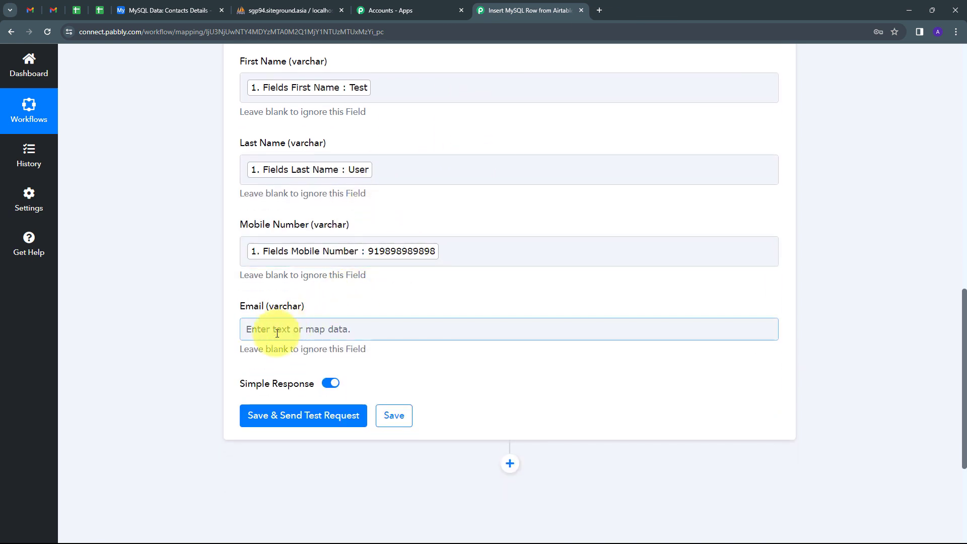
pyautogui.click(320, 423)
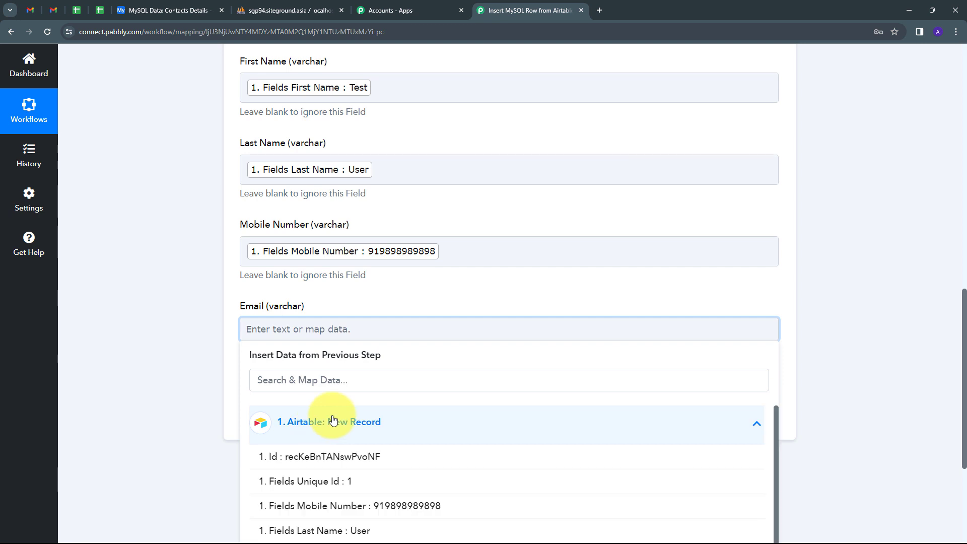
pyautogui.scroll(-1, 407, 336)
pyautogui.scroll(-3, 407, 336)
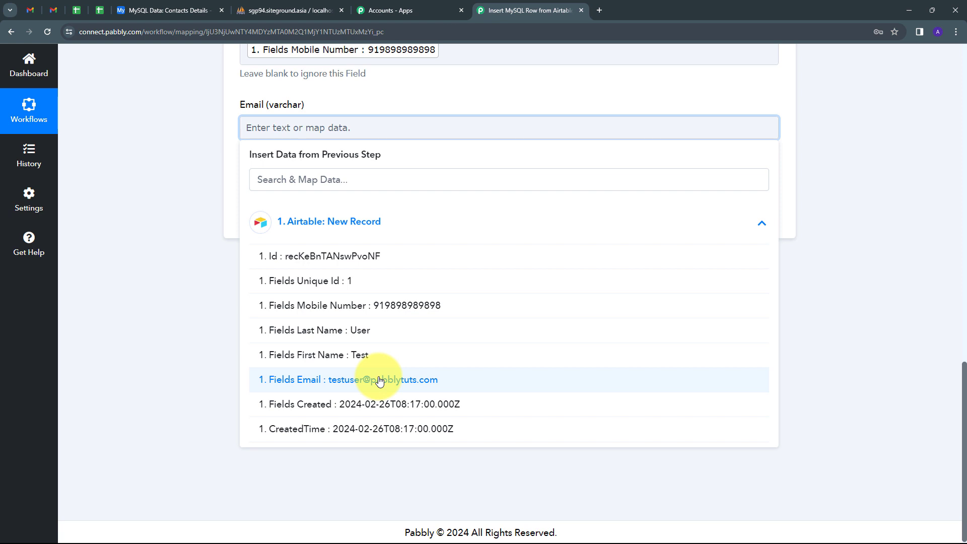
pyautogui.click(380, 382)
pyautogui.click(185, 193)
pyautogui.scroll(5, 185, 193)
pyautogui.scroll(2, 184, 192)
pyautogui.scroll(-4, 184, 193)
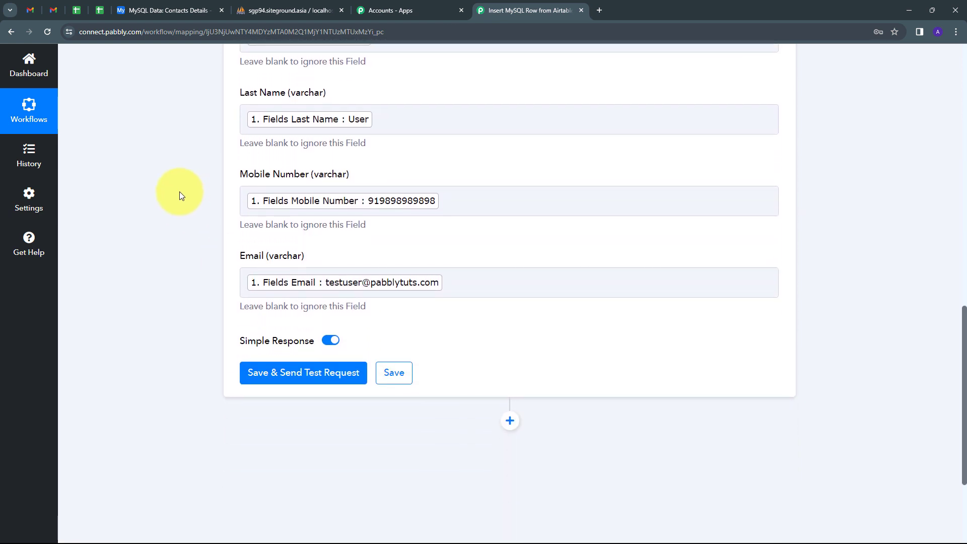
# Save the Insert Row step and send a test, confirming Status success.
pyautogui.click(288, 377)
pyautogui.scroll(-1, 481, 323)
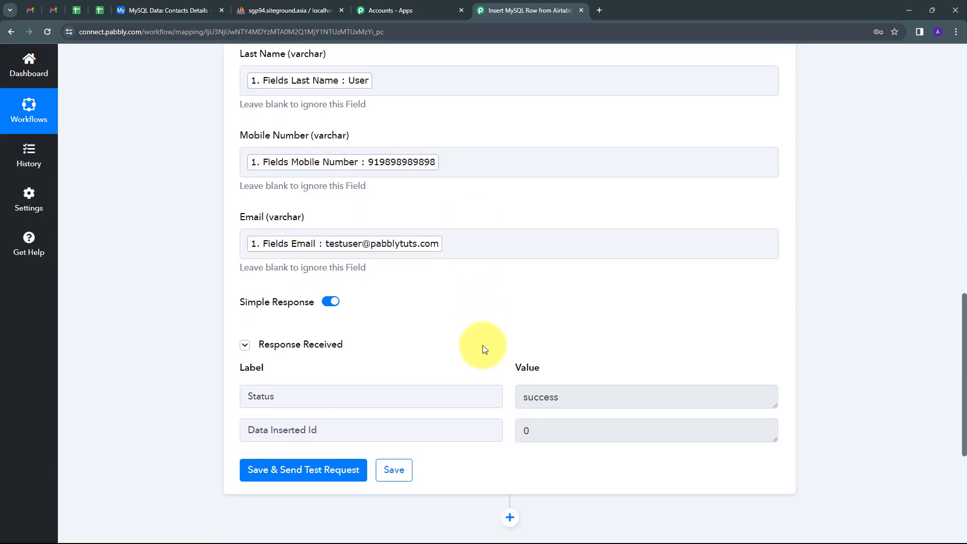
pyautogui.moveTo(617, 387); pyautogui.dragTo(352, 417)
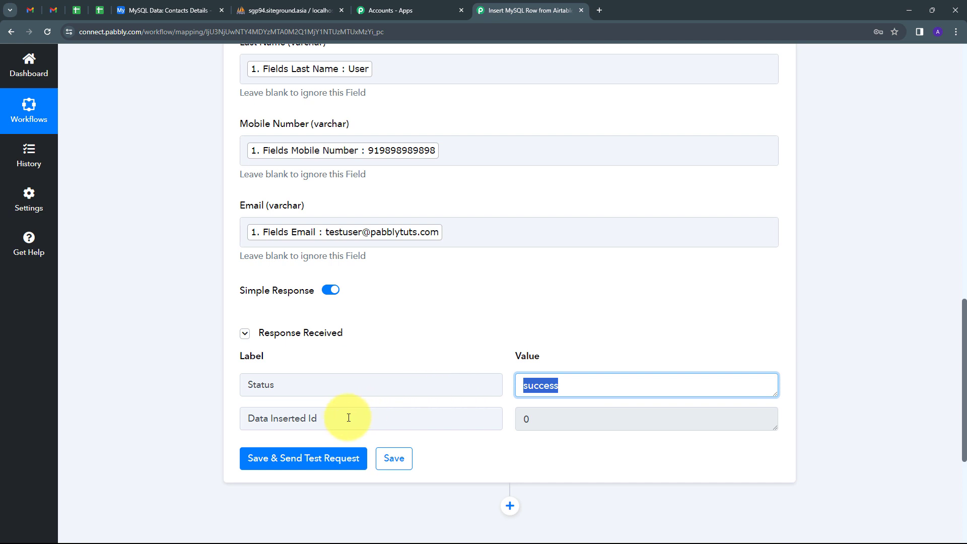
pyautogui.scroll(4, 374, 335)
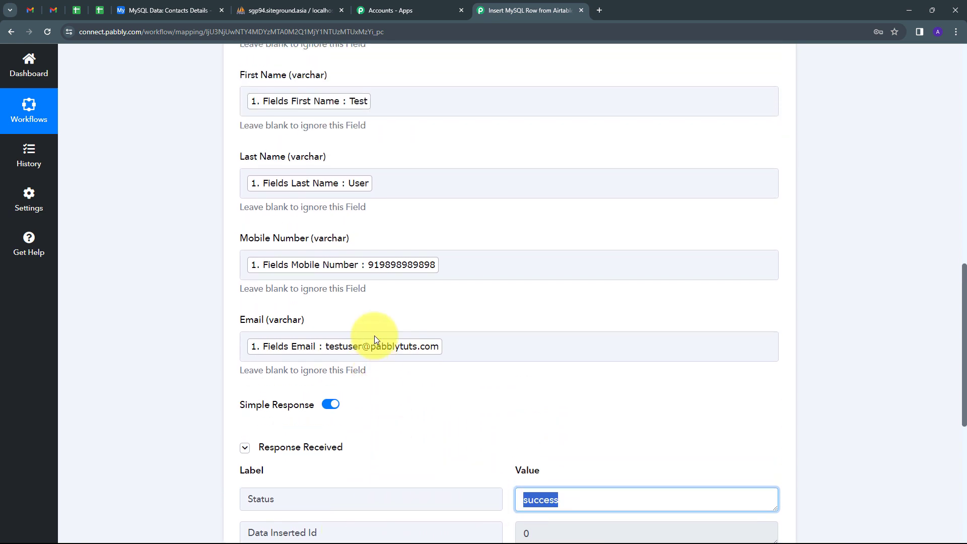
pyautogui.scroll(1, 374, 335)
pyautogui.click(373, 336)
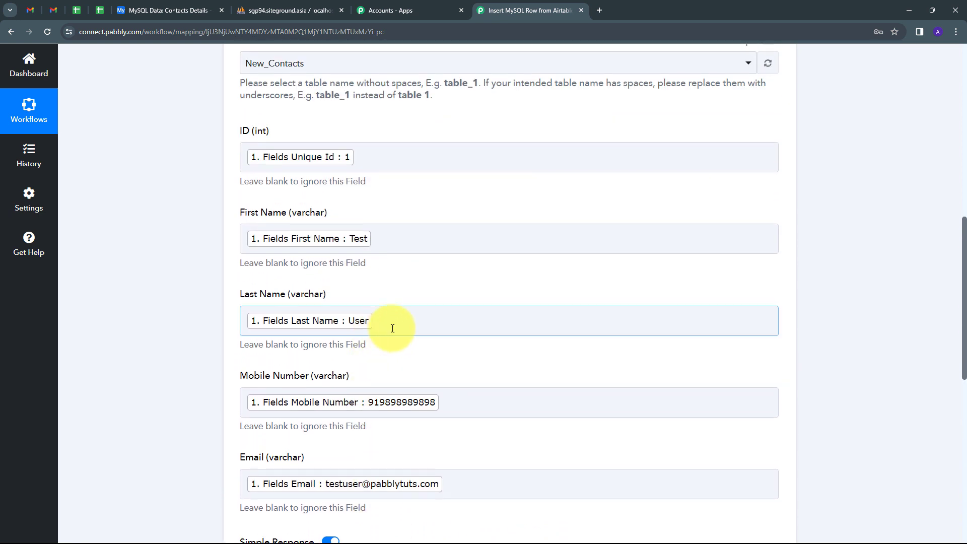
pyautogui.scroll(-1, 407, 323)
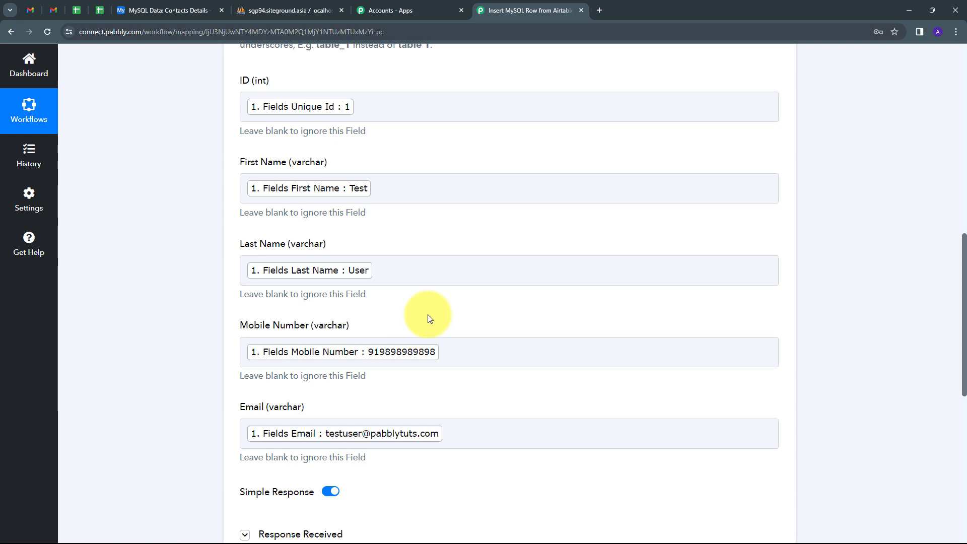
# Refresh New_Contacts, check the Test User row (ID 1) against Airtable, then return to Pabbly.
pyautogui.click(287, 10)
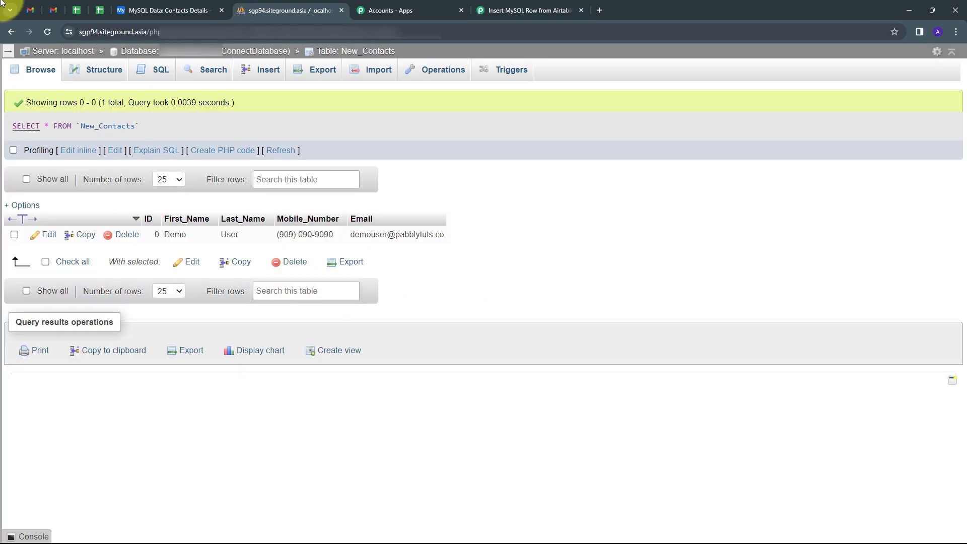
pyautogui.click(49, 32)
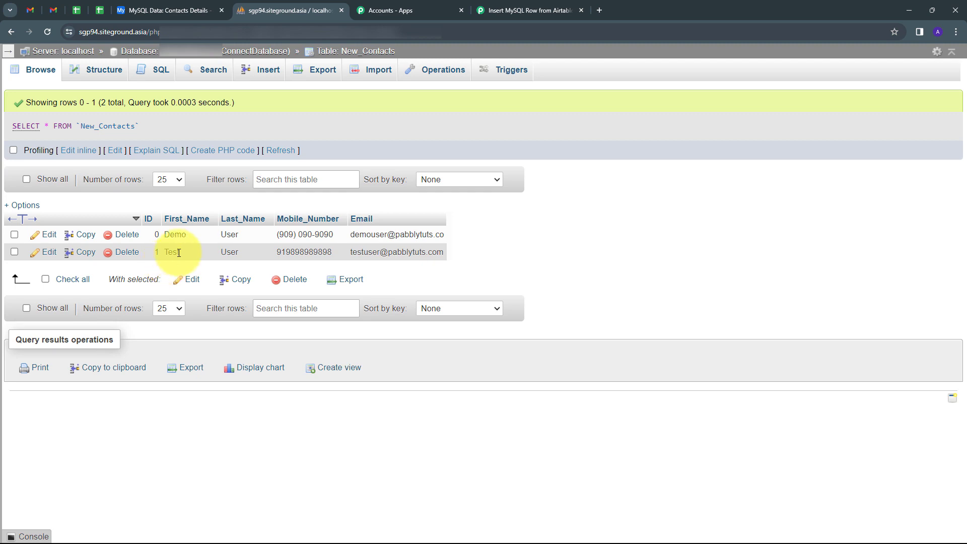
pyautogui.click(160, 10)
pyautogui.click(282, 10)
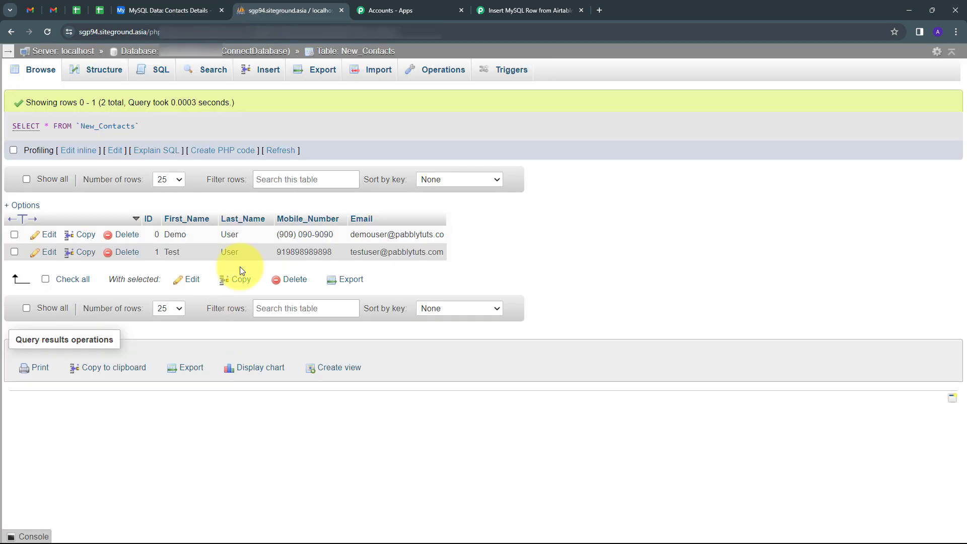
pyautogui.hotkey('ctrl', '9')
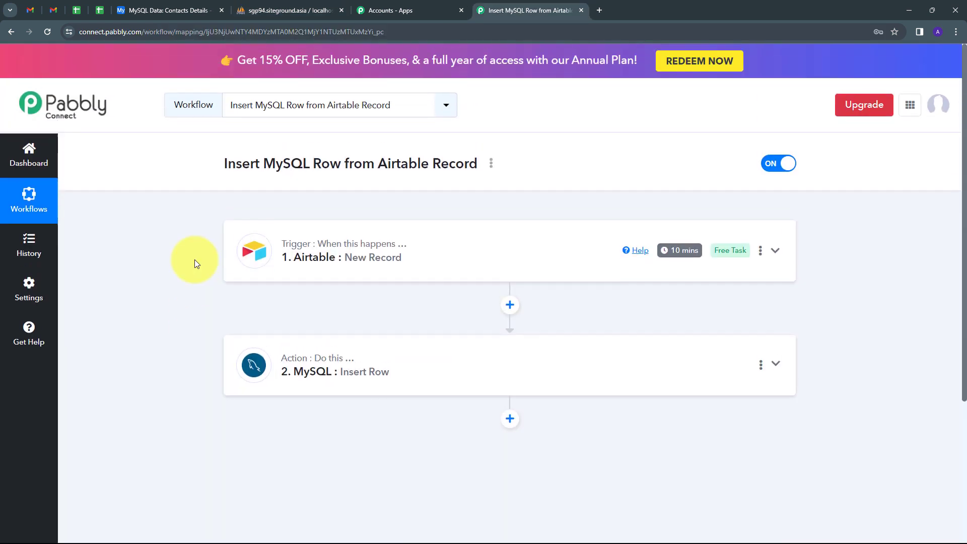
pyautogui.moveTo(239, 330)
pyautogui.moveTo(306, 261)
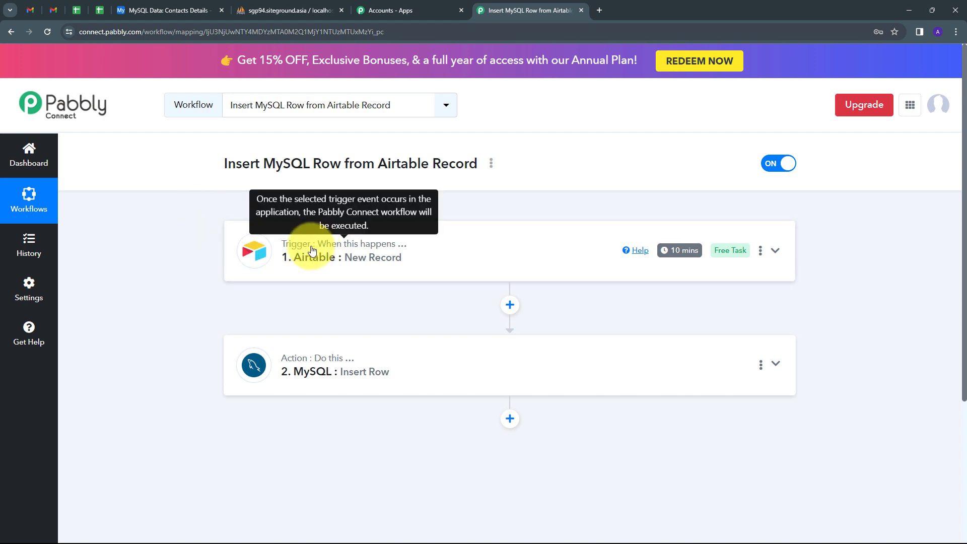